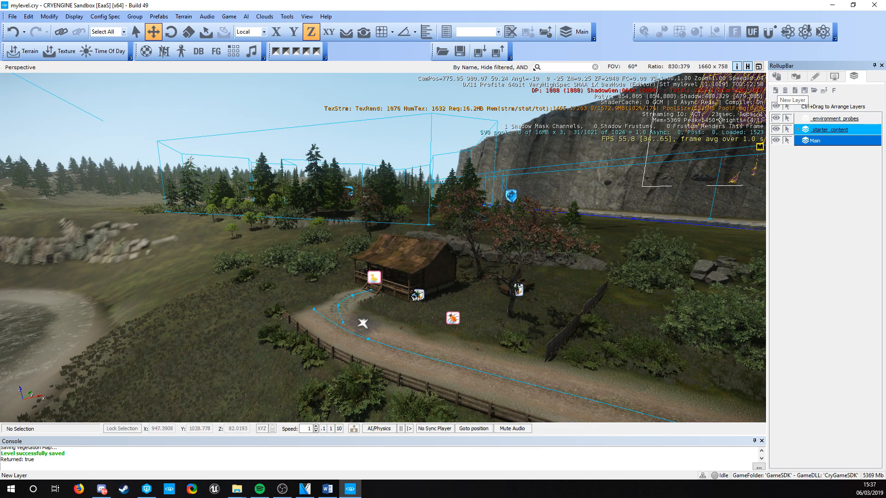
- Create a new layer named roads and make it the active layer
click(775, 90)
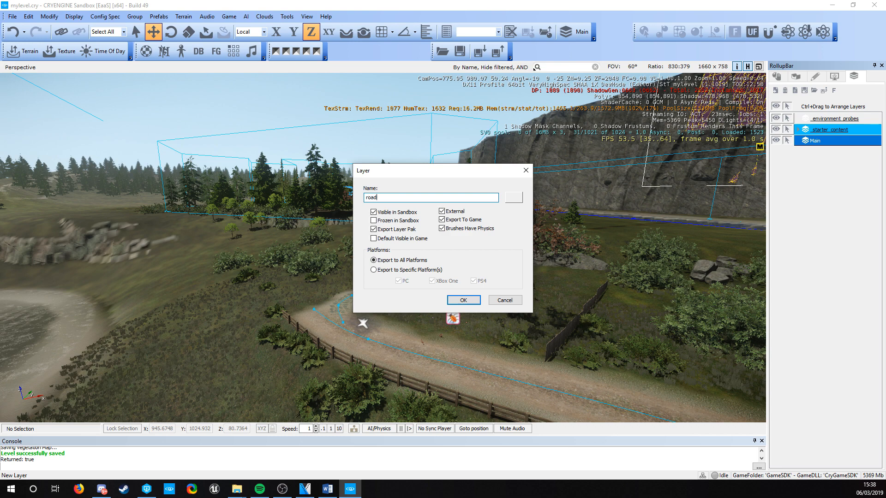
key(Return)
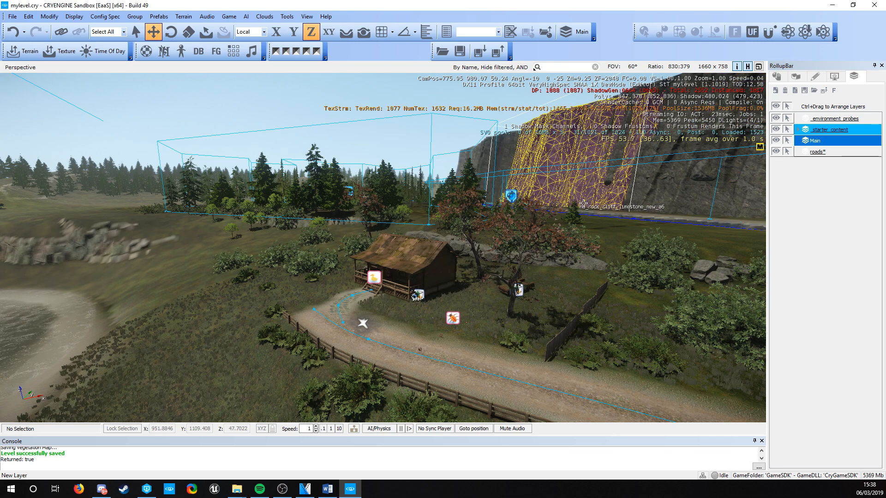
click(817, 152)
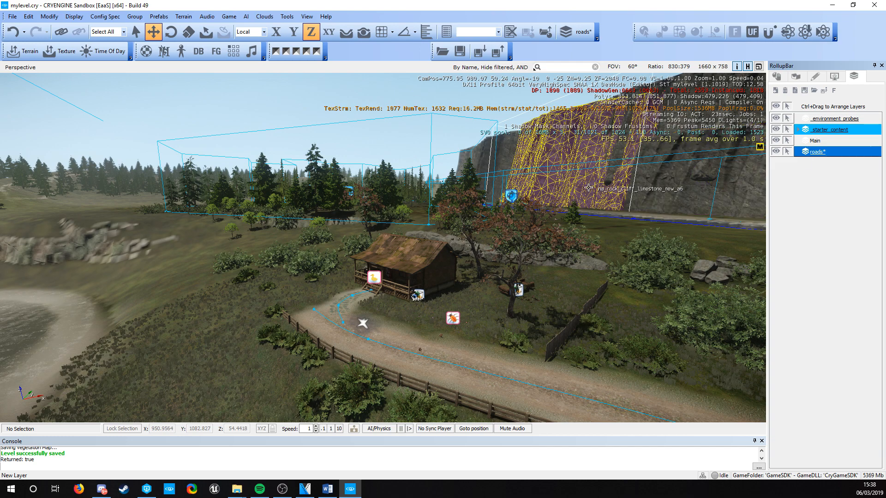
- Select the dirt road and the stone path by the cabin together and assign both to the roads layer
scroll(274, 327, down, 3)
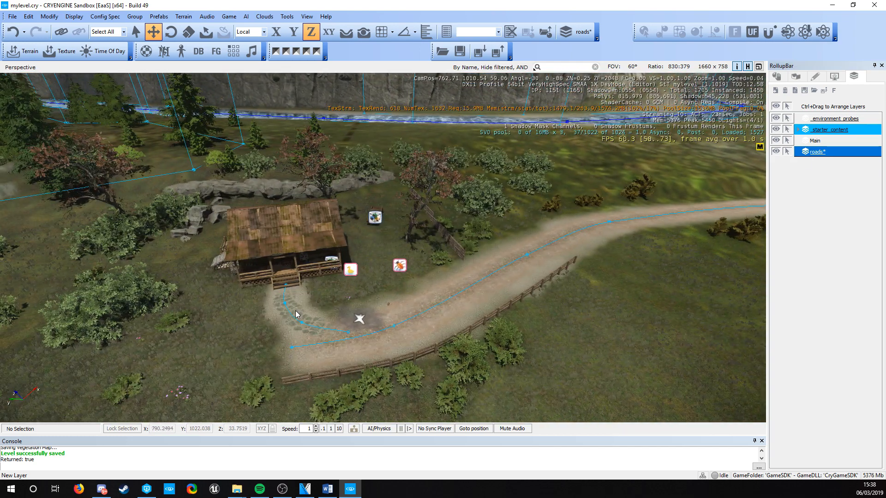
click(777, 76)
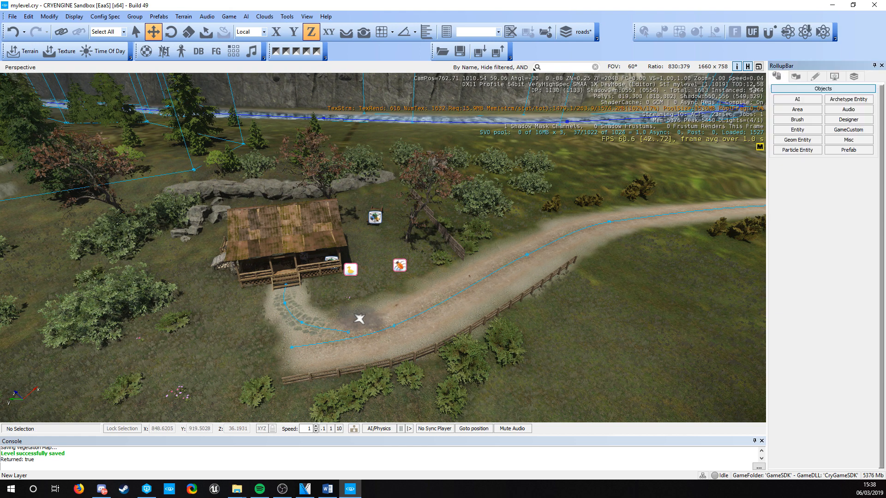
click(492, 278)
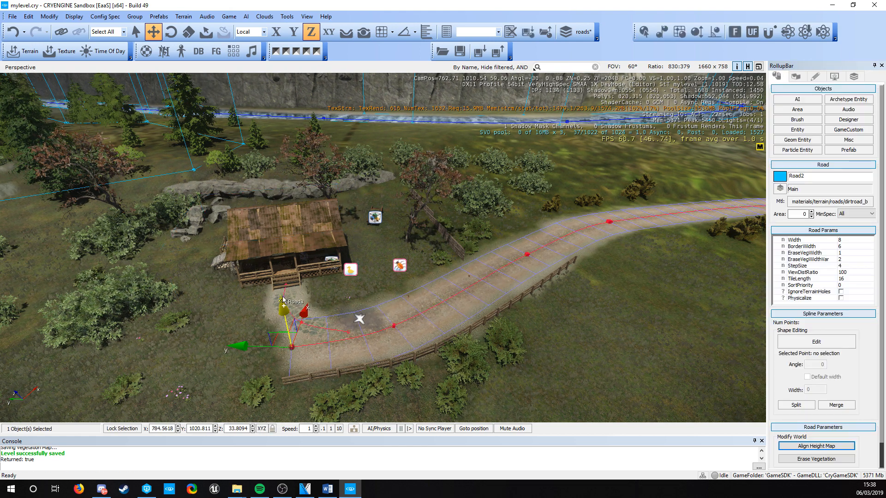
ctrl+click(346, 293)
key(a)
right_drag(346, 293, 442, 295)
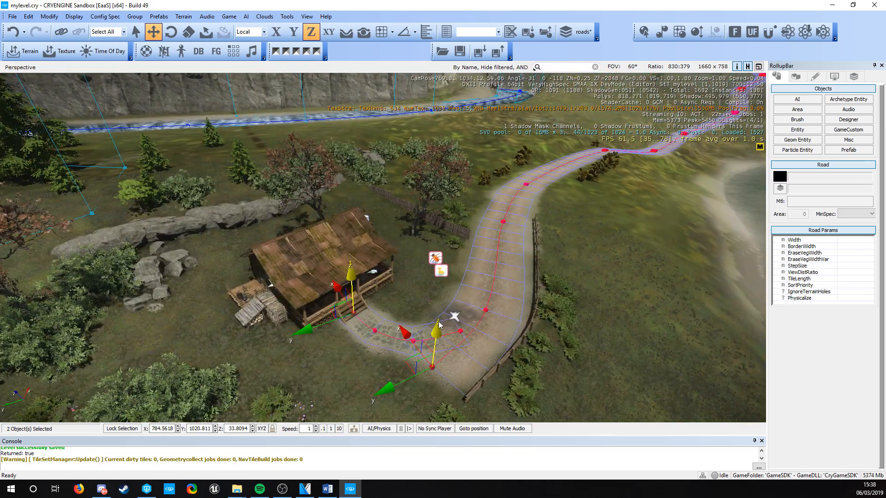
click(780, 189)
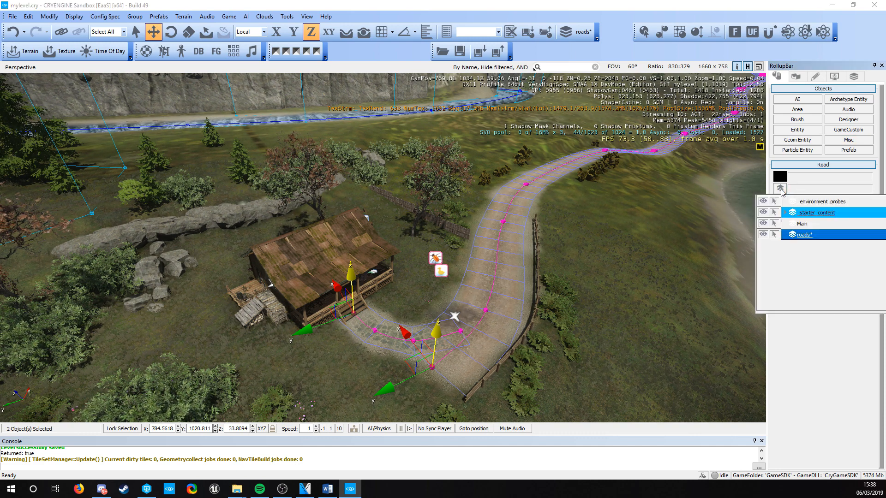
click(802, 235)
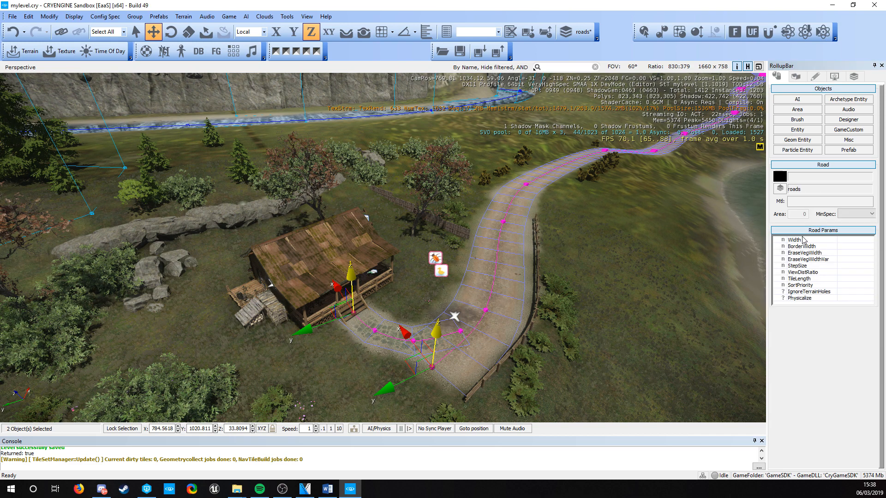
click(566, 270)
- Create a new layer named buildings and make it the active layer
click(853, 76)
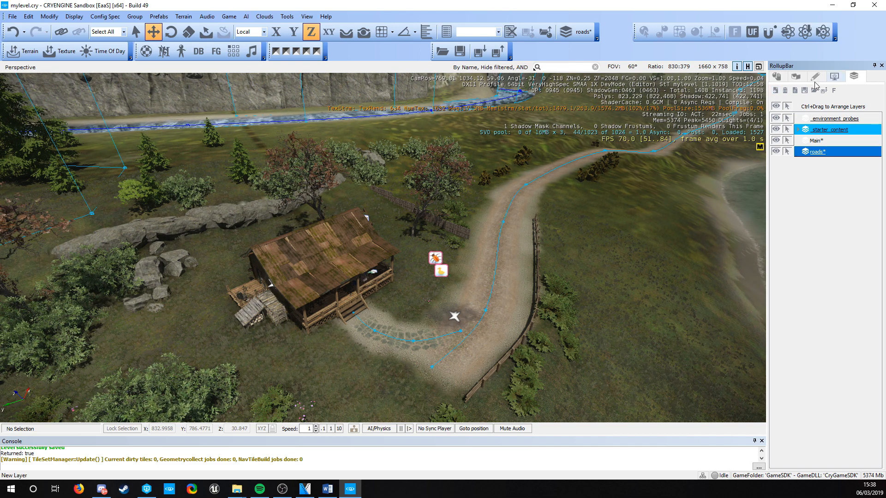
click(776, 92)
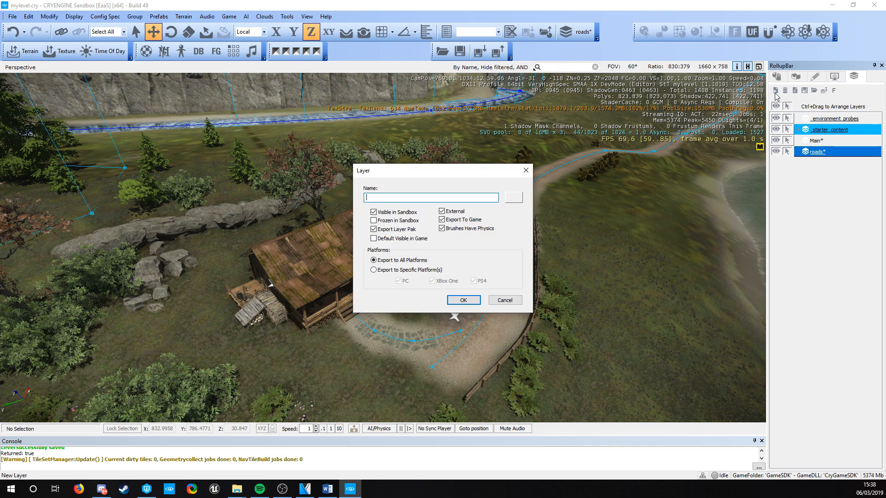
text(buildings)
key(Return)
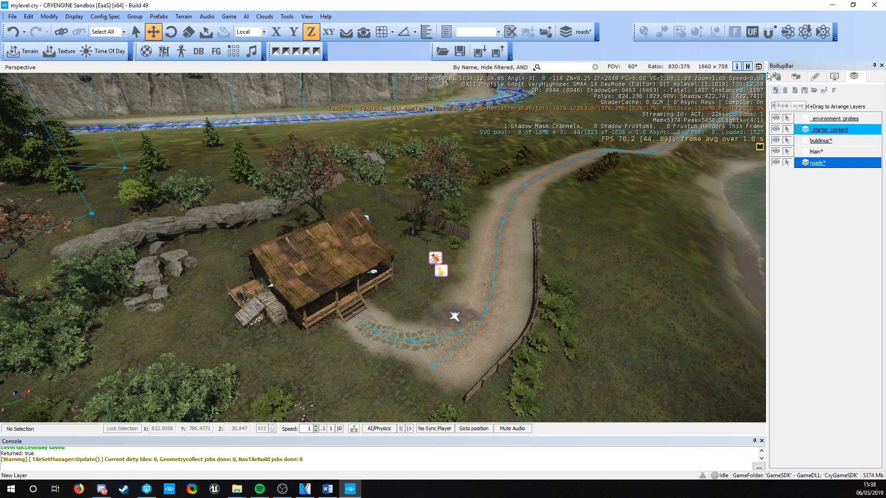
click(823, 142)
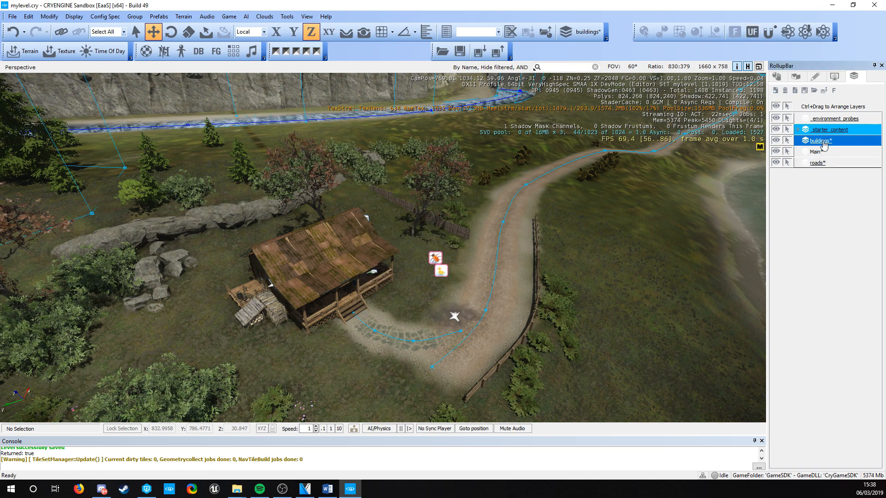
- Assign the cabin prefab to the buildings layer, deselect it and return to the layer list
click(312, 283)
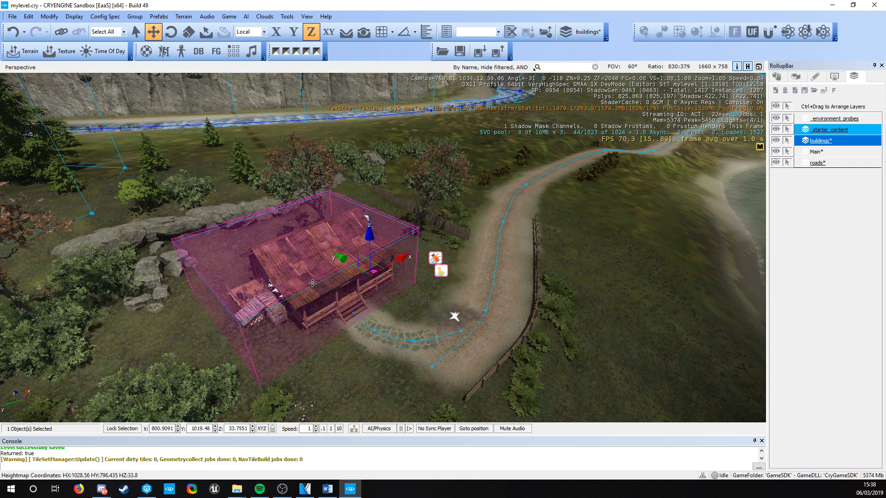
click(782, 76)
click(779, 189)
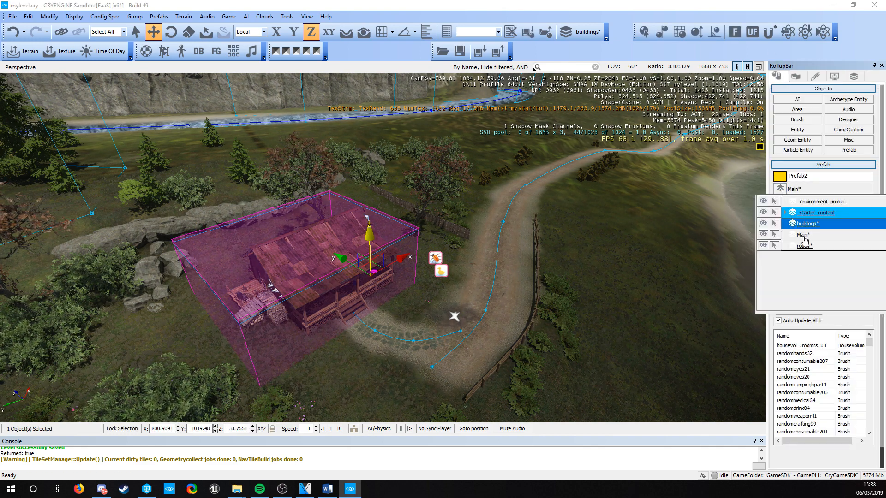
click(812, 225)
click(603, 298)
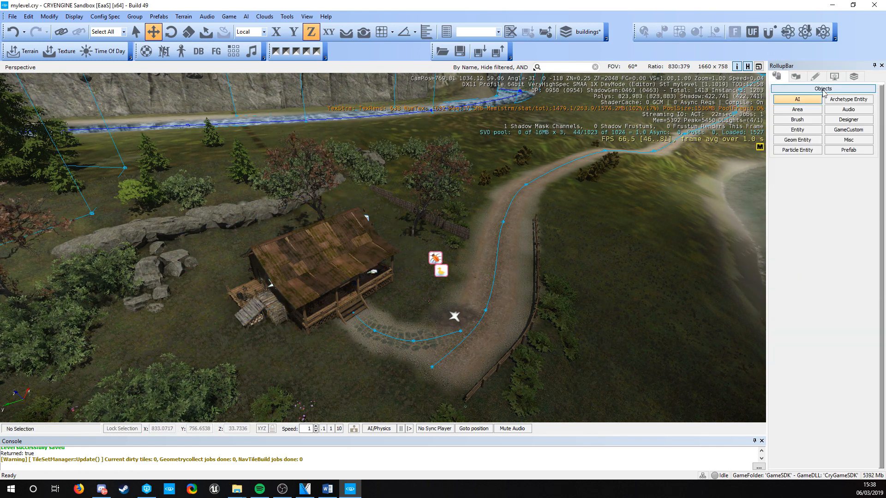
click(853, 76)
click(778, 77)
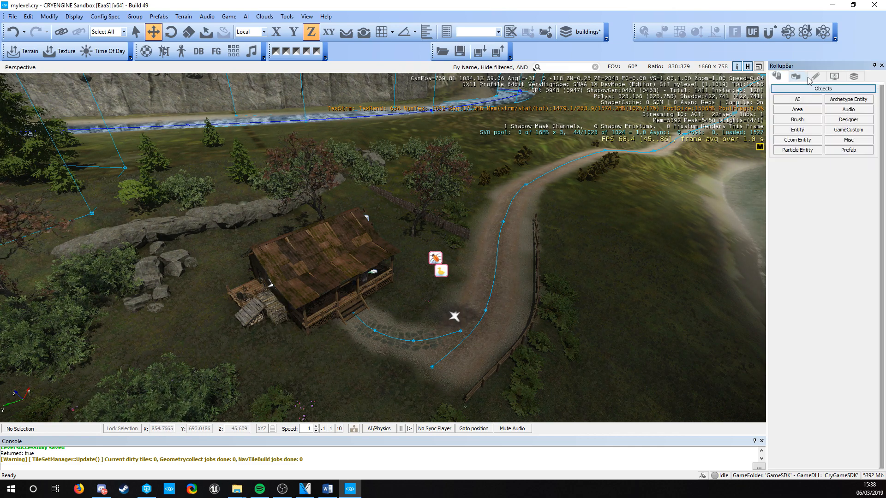
click(855, 80)
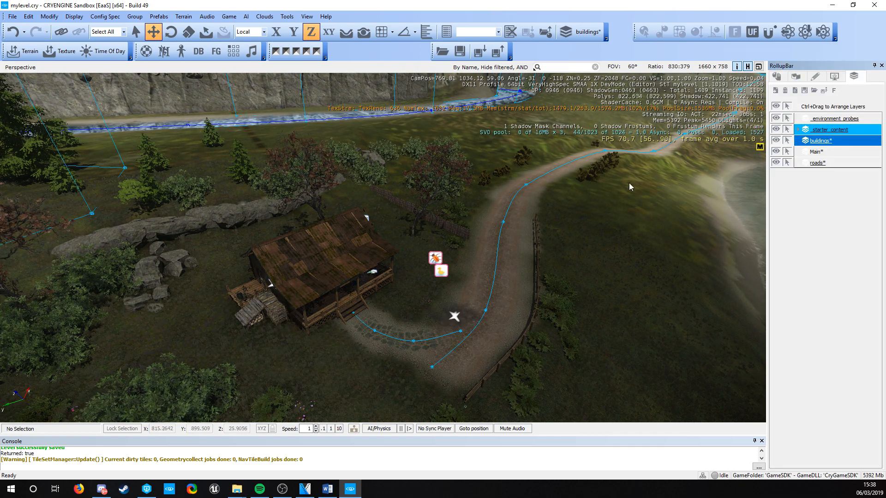
- Move the dirt road near the cabin out of place and undo the move
key(w)
right_drag(630, 187, 818, 118)
key(s)
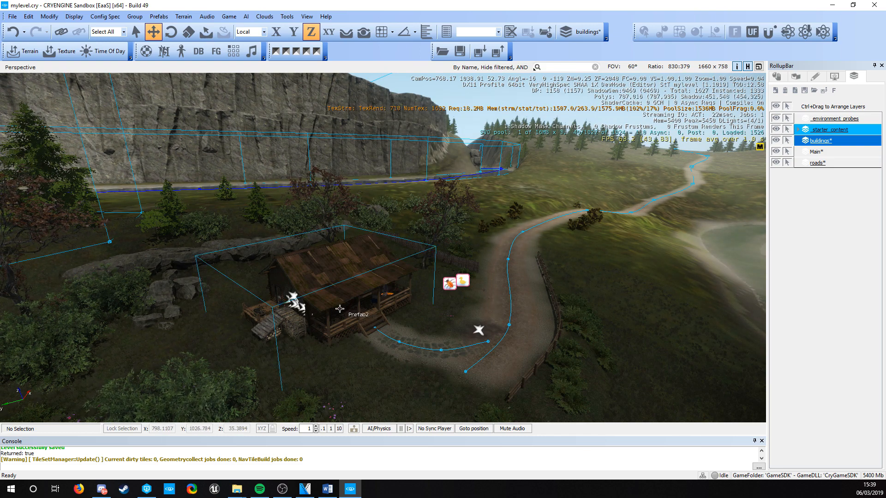
click(505, 270)
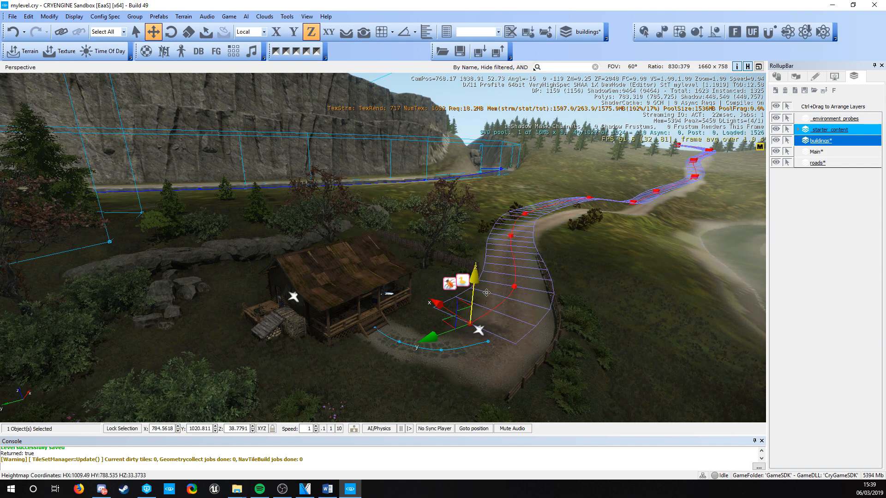
key(ctrl+z)
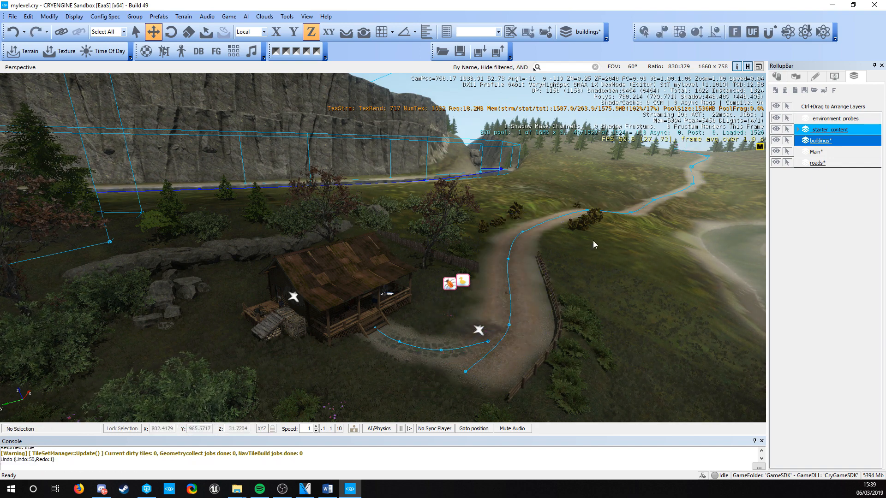
- Make the roads layer unselectable, try selecting the road and path in the scene, and make the layer selectable again
click(800, 165)
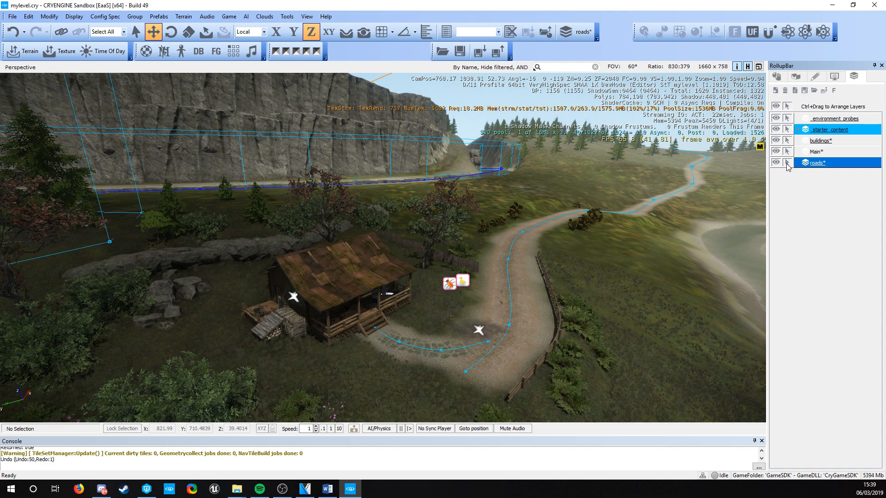
click(787, 163)
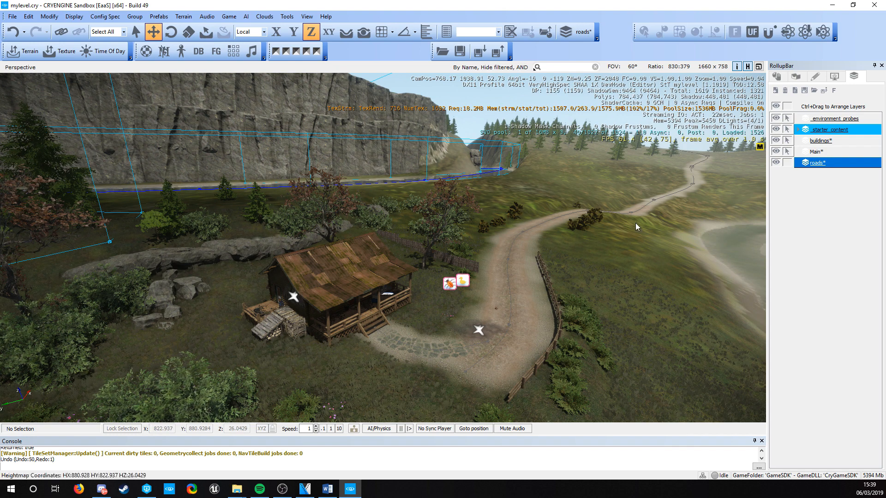
click(478, 330)
click(441, 352)
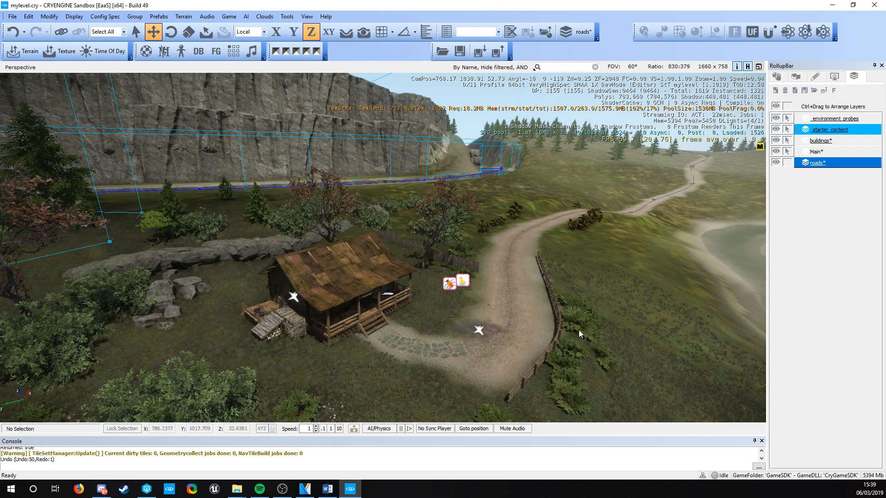
click(788, 164)
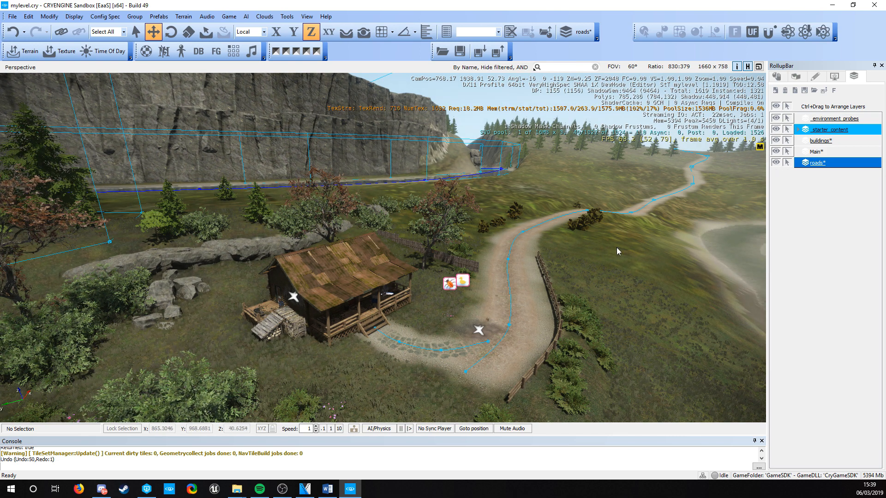
- Toggle selectability of the buildings layer and switch the active layer to buildings and back to roads
click(787, 141)
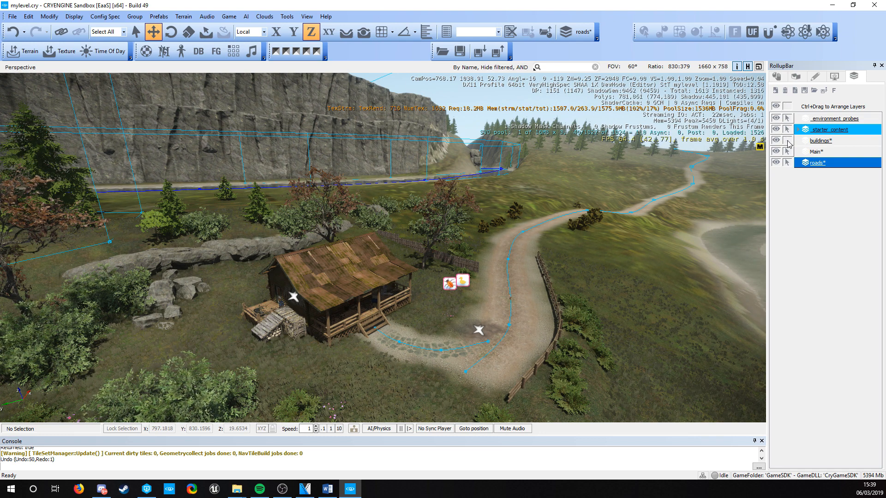
click(815, 143)
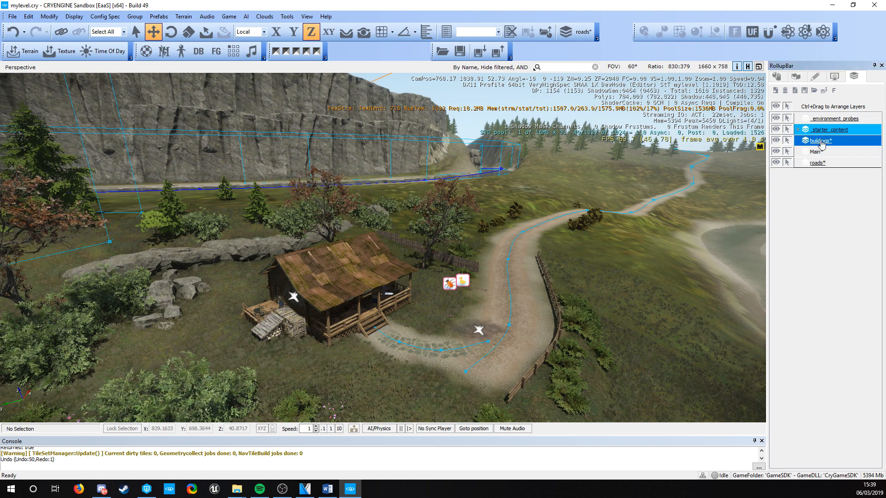
click(827, 162)
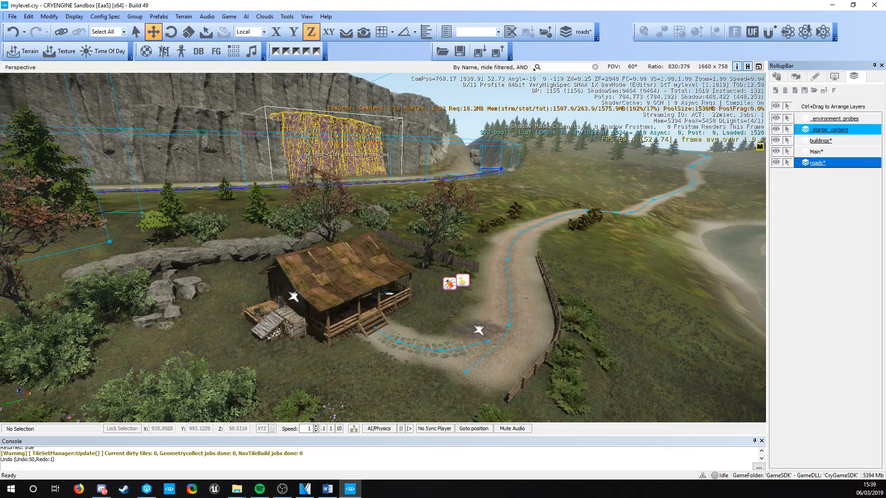
- Examine the cabin, its surrounding vegetation and the road leading over the hills from several viewpoints
right_drag(314, 240, 148, 245)
key(w)
key(d)
key(a)
key(a)
key(w)
key(d)
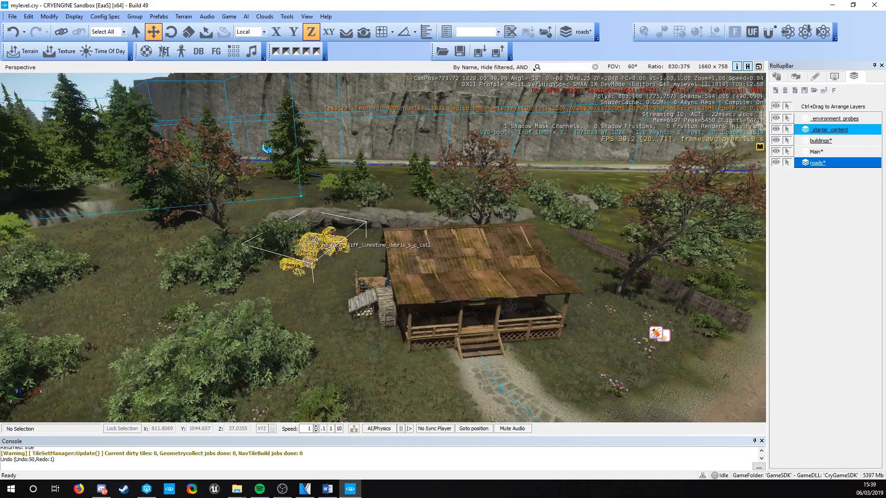
key(a)
right_drag(317, 248, 271, 241)
key(d)
key(s)
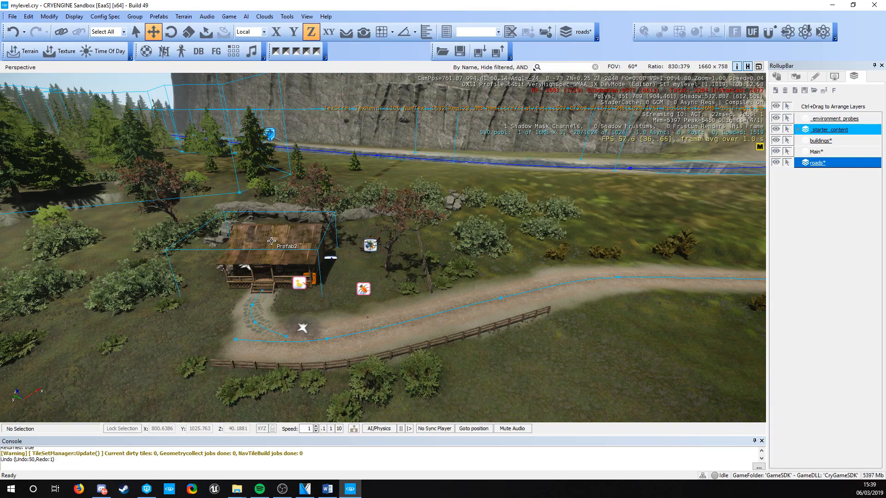
right_drag(354, 286, 732, 224)
key(w)
key(a)
key(s)
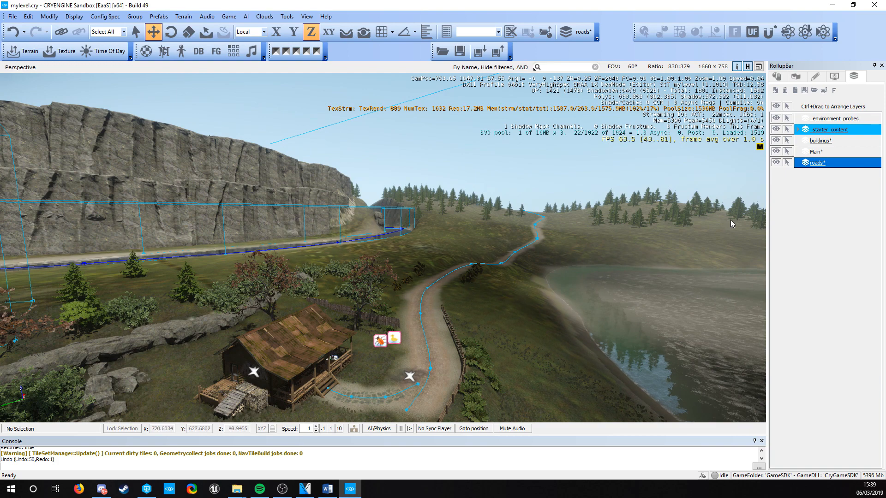
- Create a new layer named town_a
click(775, 91)
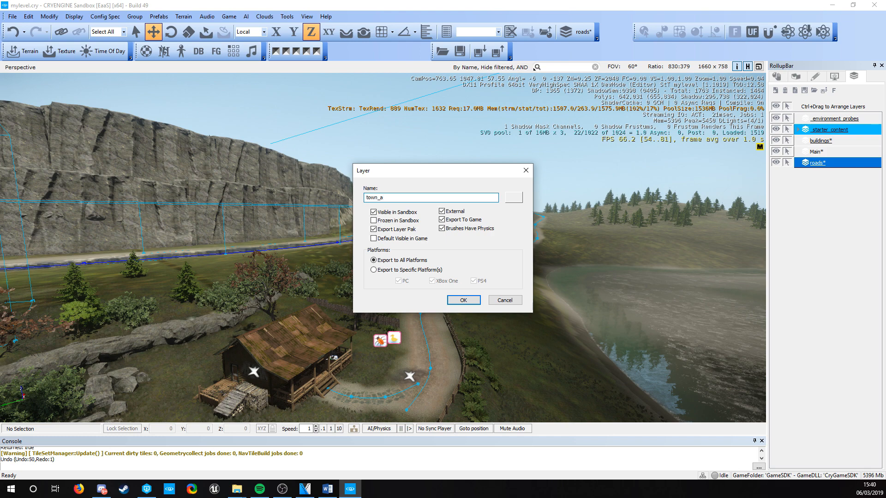
key(Return)
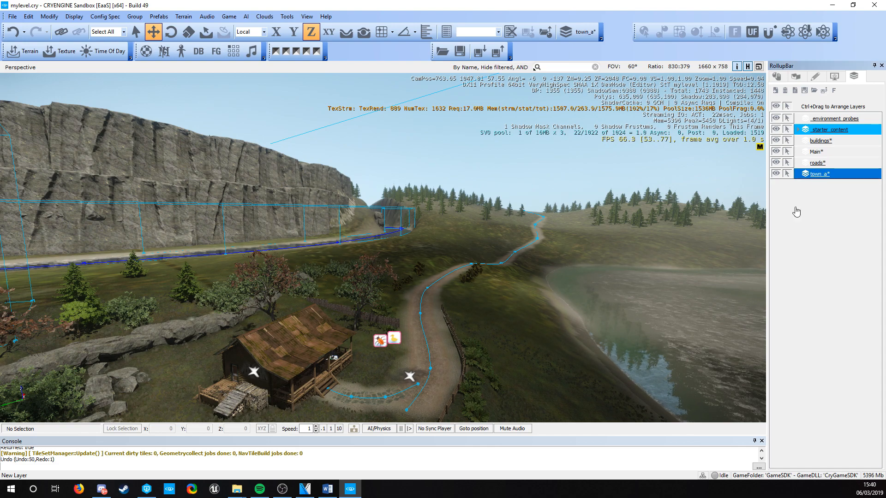
- Fly past the road and lake to the open grassland among the conifers and show the object creation types
right_click(295, 311)
right_drag(294, 311, 406, 300)
key(w)
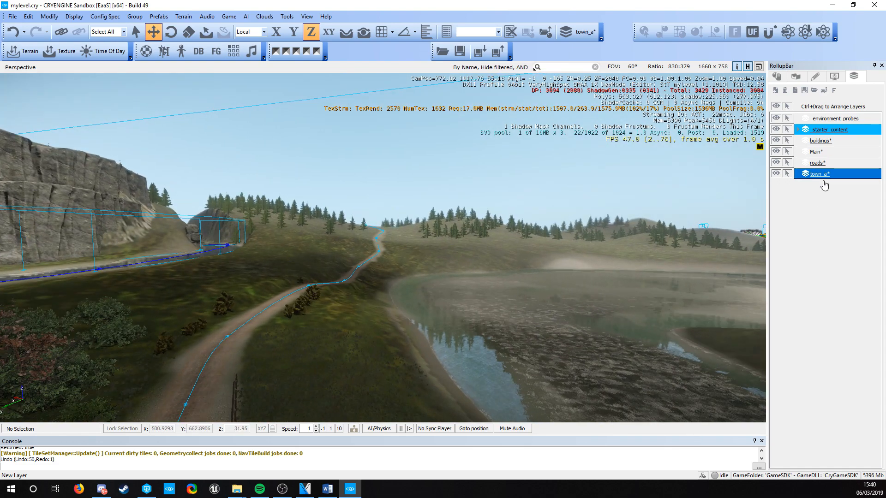
key(w)
right_drag(329, 292, 474, 287)
key(w)
click(776, 76)
right_drag(549, 258, 503, 274)
key(w)
key(w)
key(s)
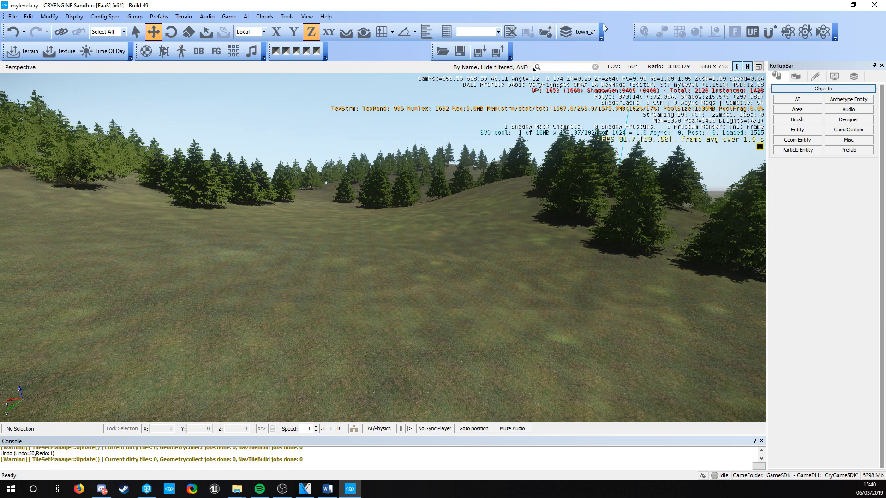
- Switch the active layer to roads and back to town_a
click(574, 33)
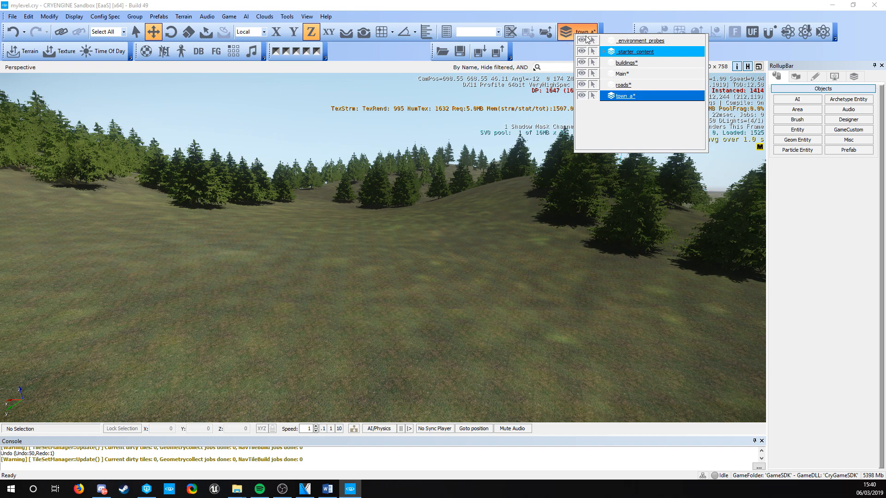
click(622, 85)
click(579, 32)
click(613, 99)
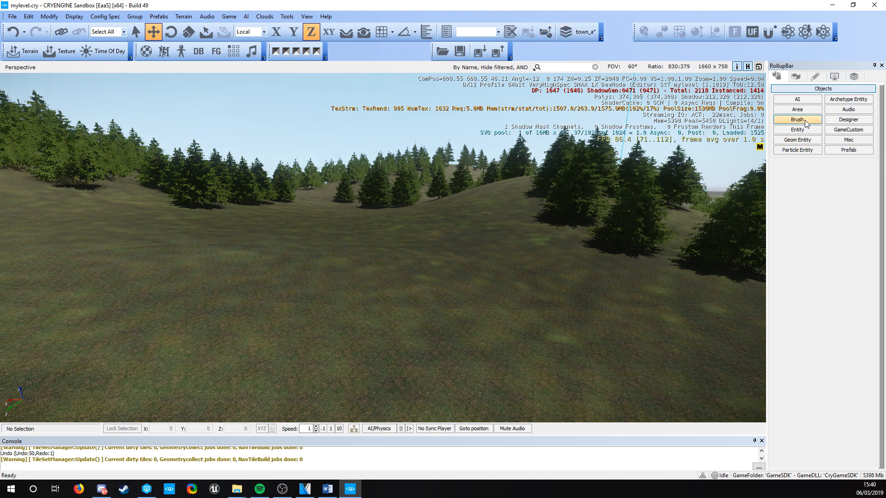
- Filter the prefabs for "house" and place the Residential House_B prefab HB_Furnished_B on the open grassland
click(848, 150)
scroll(808, 340, down, 2)
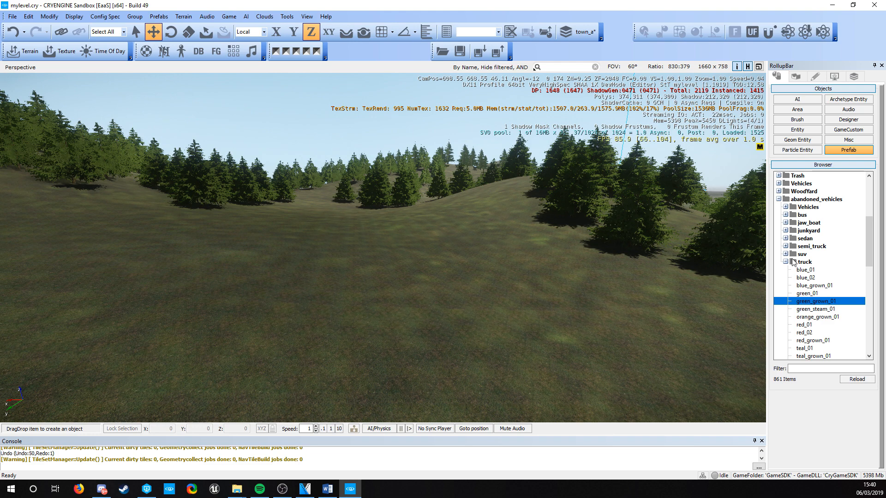
click(821, 368)
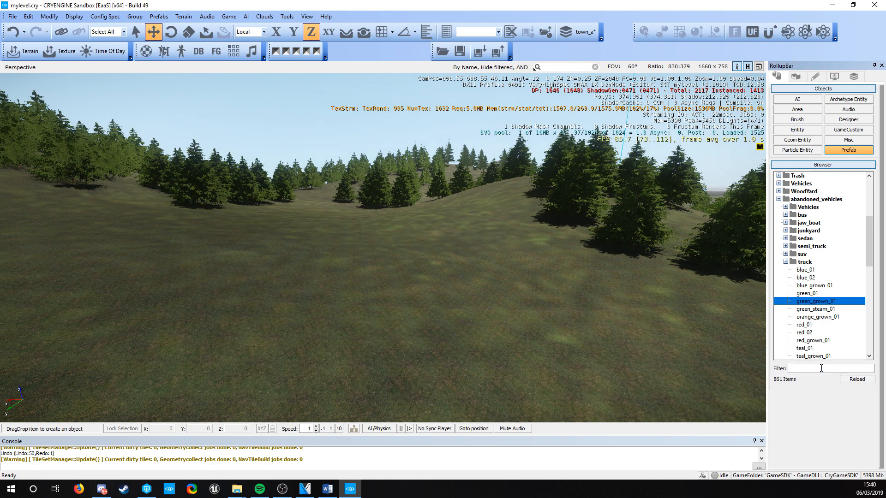
text(house)
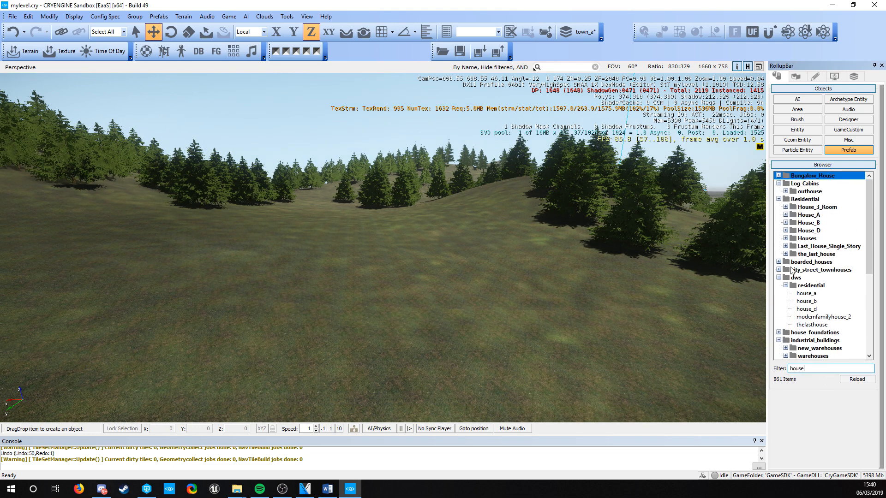
double_click(814, 223)
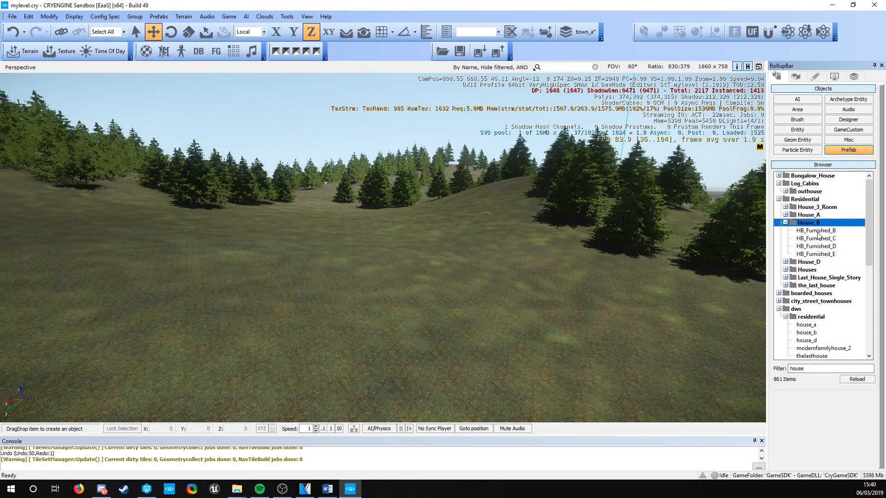
click(817, 230)
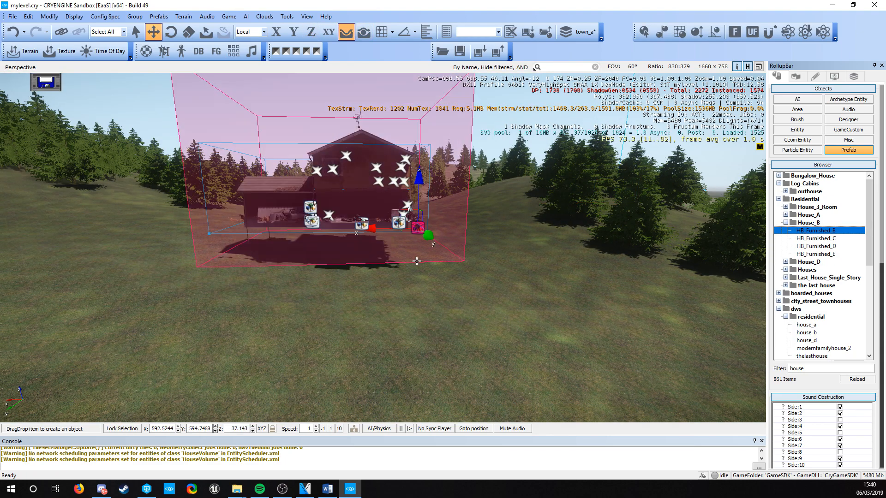
click(422, 249)
- Turn the placed house so its front porch faces the viewer and move it to about X 614, Y 627, Z 30
key(2)
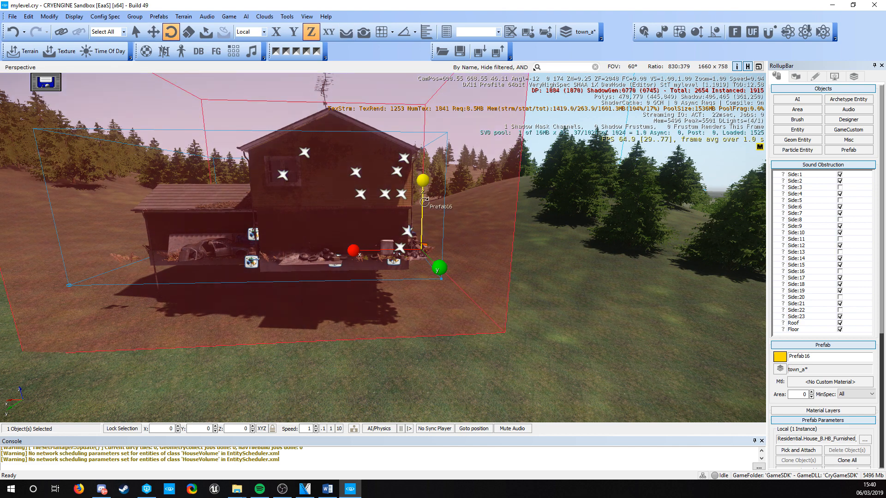
key(1)
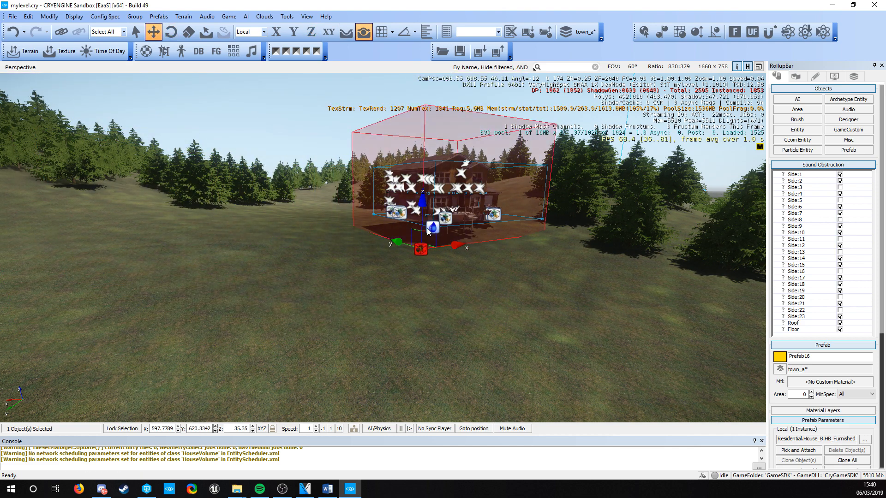
drag(428, 231, 325, 275)
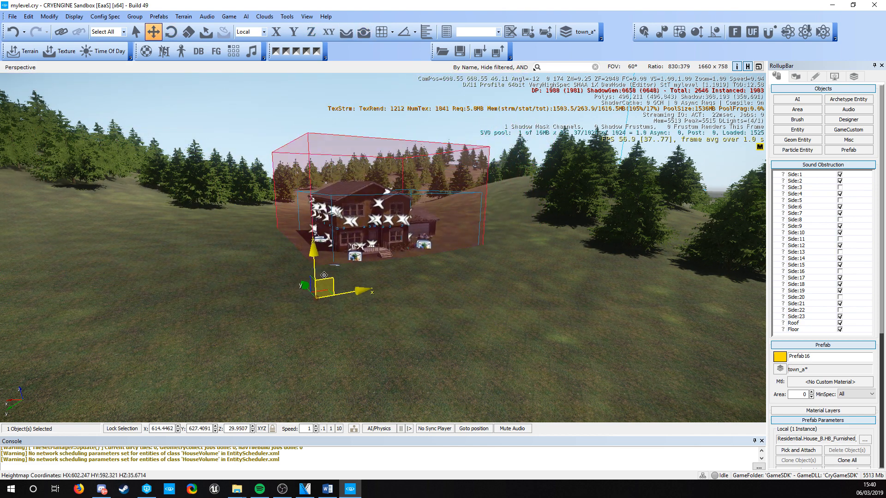
click(420, 332)
key(s)
right_drag(420, 333, 453, 341)
key(w)
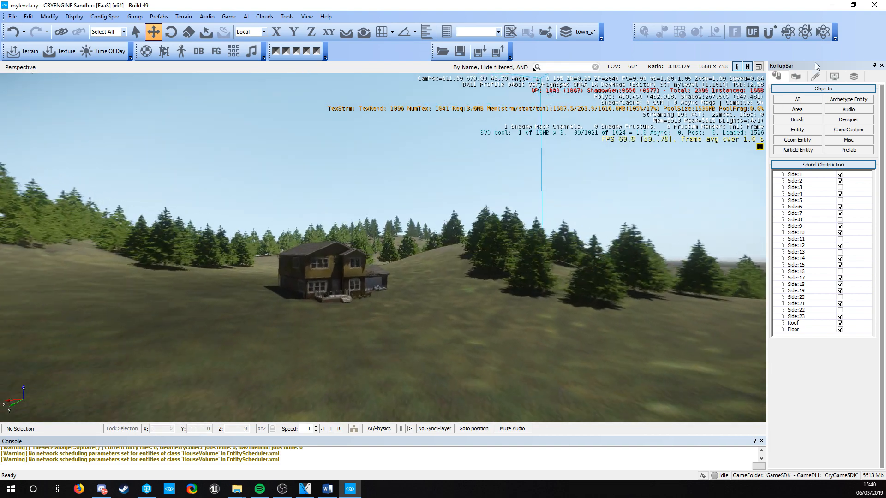
- Show the layer list, return to the roadside cabin and toggle the selectability of the town_a layer
click(853, 76)
key(w)
right_drag(468, 267, 844, 289)
key(w)
key(s)
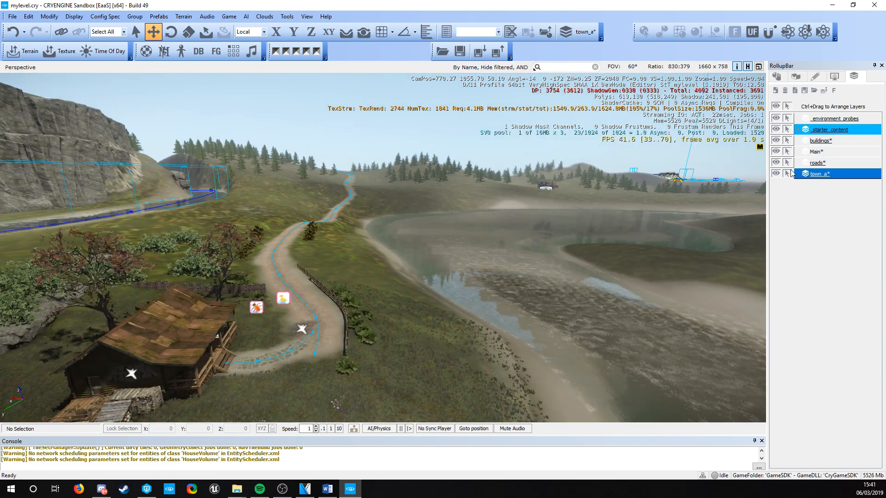
click(789, 175)
click(587, 216)
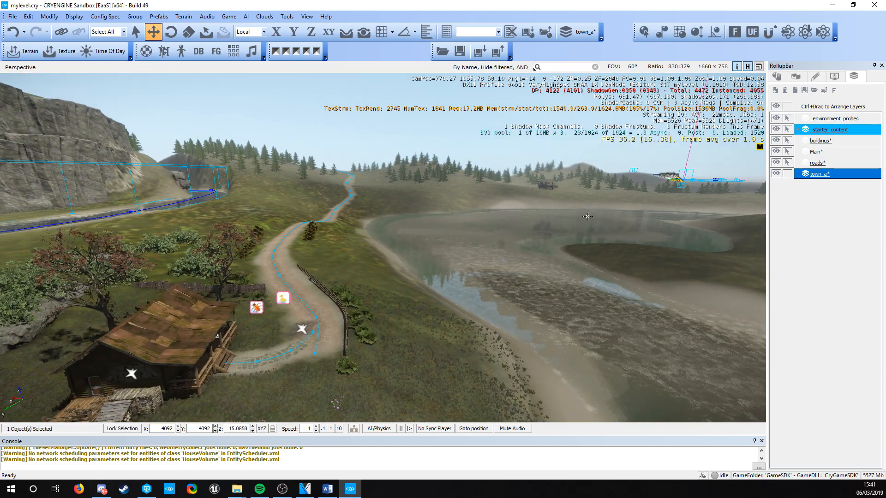
- Fly across the lake to the new town house and examine it and the surrounding hills from several viewpoints
right_drag(410, 302, 465, 275)
key(w)
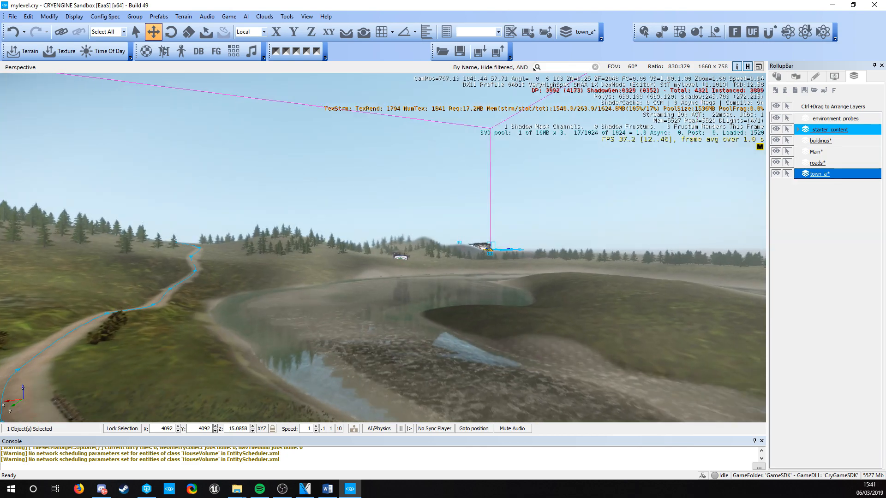
key(w)
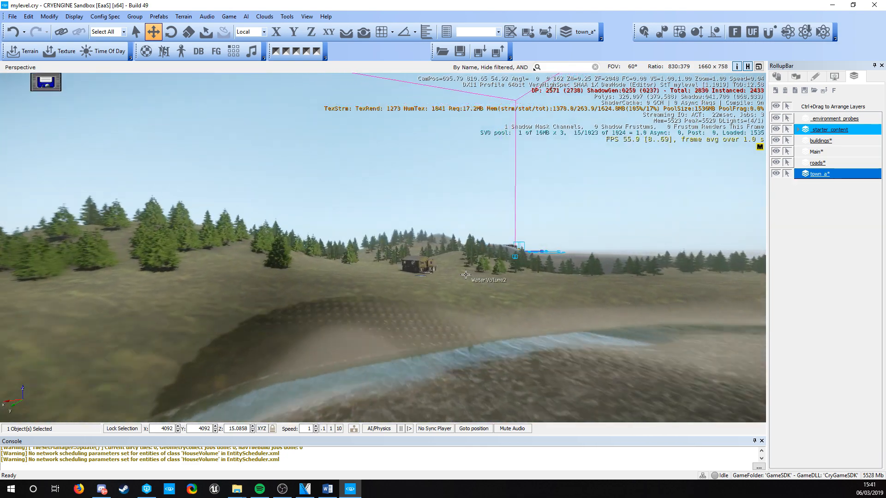
key(w)
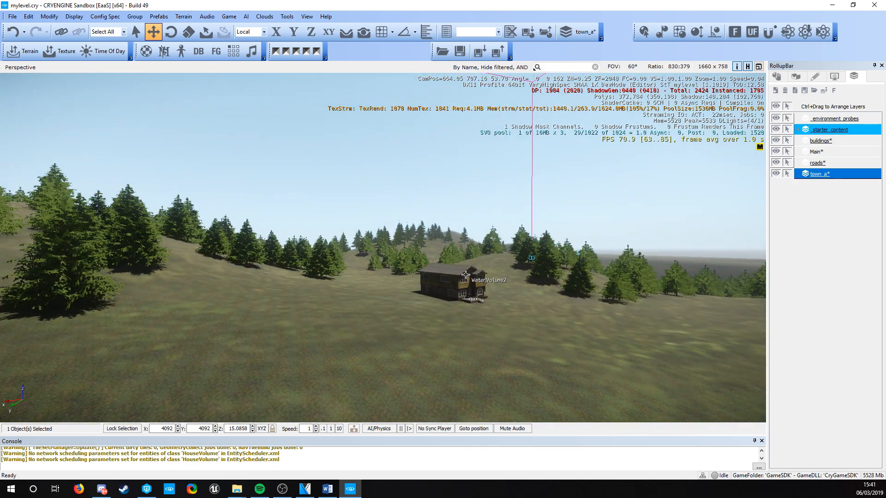
key(w)
right_drag(484, 302, 221, 369)
key(s)
right_drag(332, 306, 259, 293)
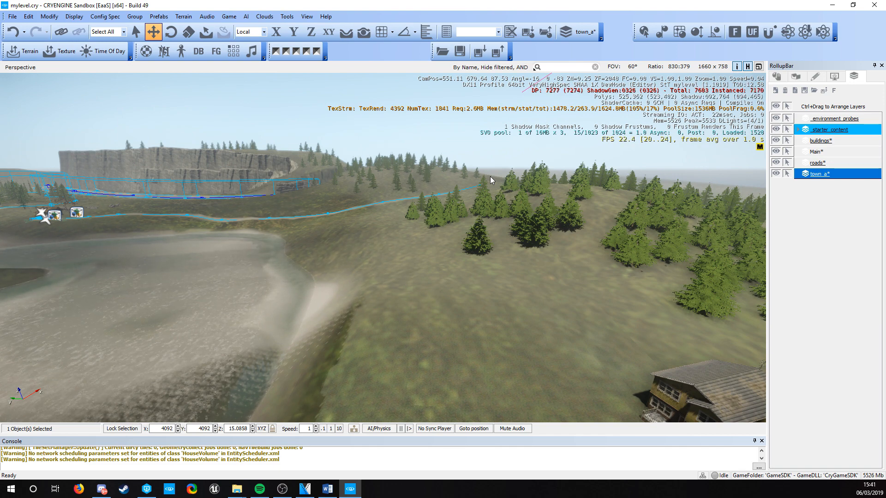
key(w)
right_drag(361, 240, 359, 240)
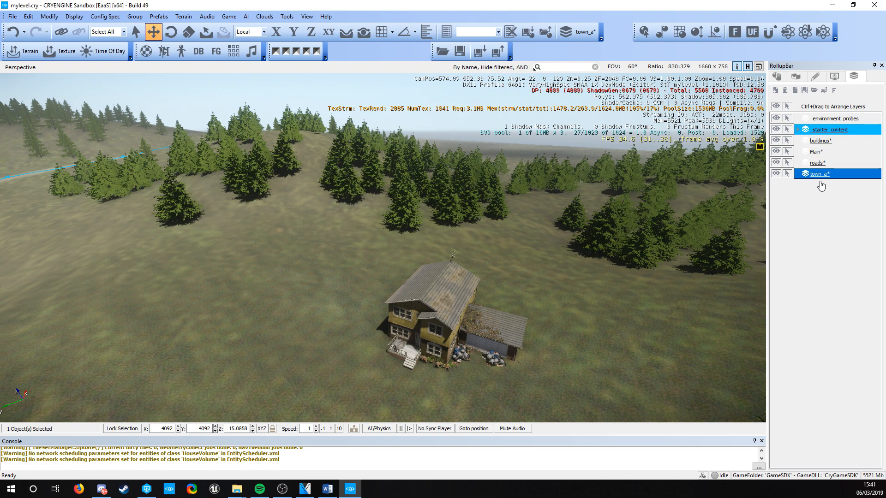
mouse_move(746, 84)
right_down()
mouse_move(724, 86)
mouse_move(746, 84)
right_up()
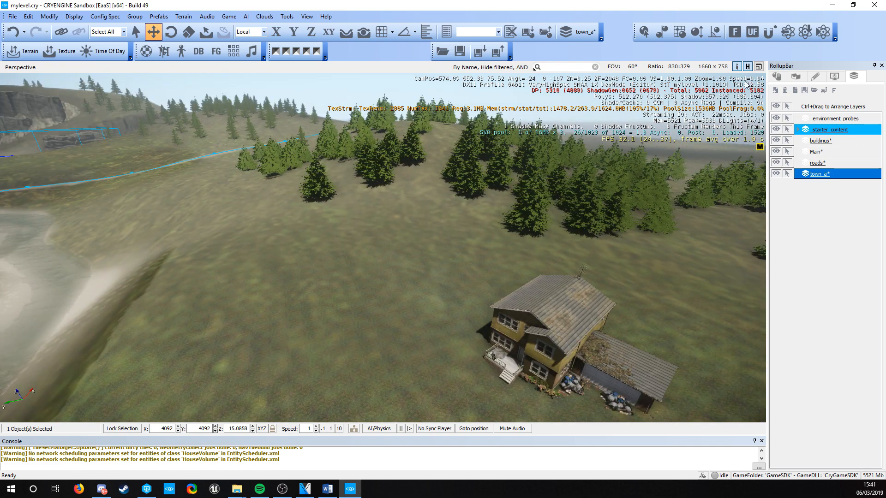
- Create and activate a layer named with a team member's first name plus "_stuff_dont_touch", and make all the other layers unselectable
click(776, 91)
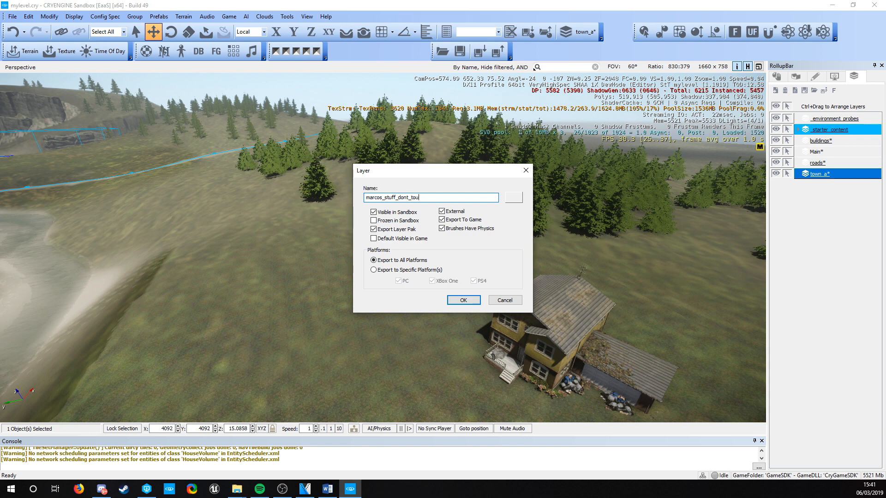
key(Return)
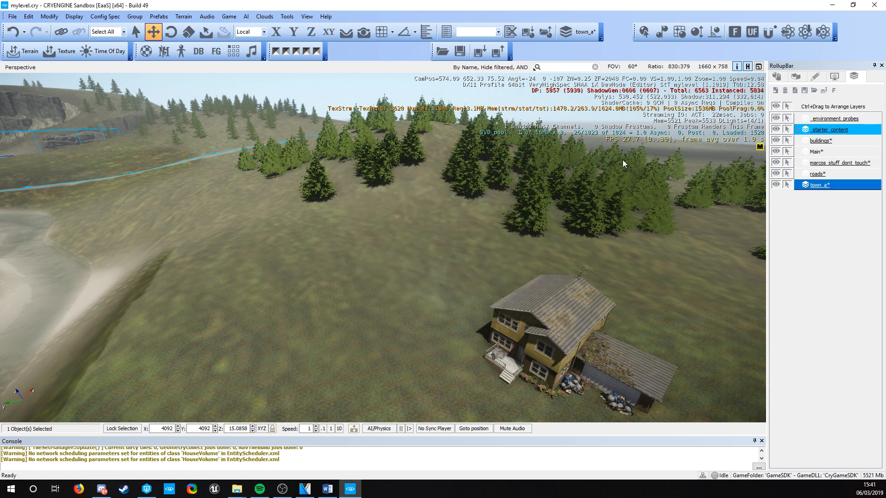
click(819, 167)
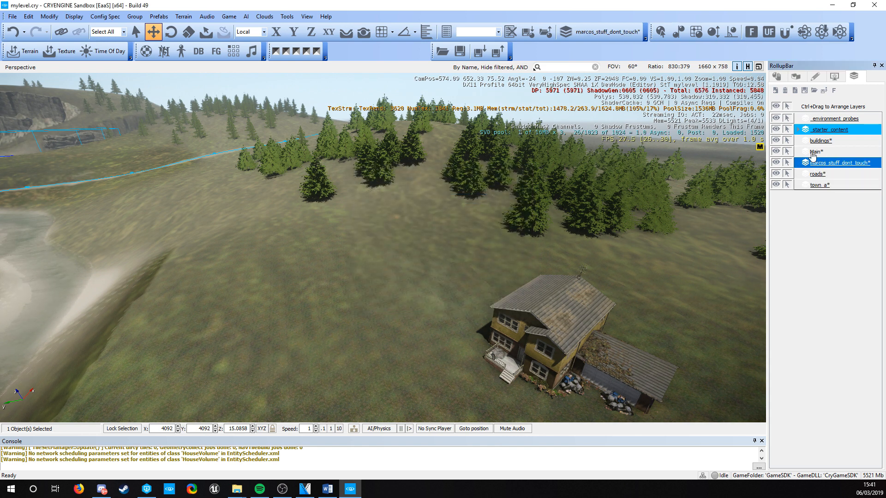
click(787, 107)
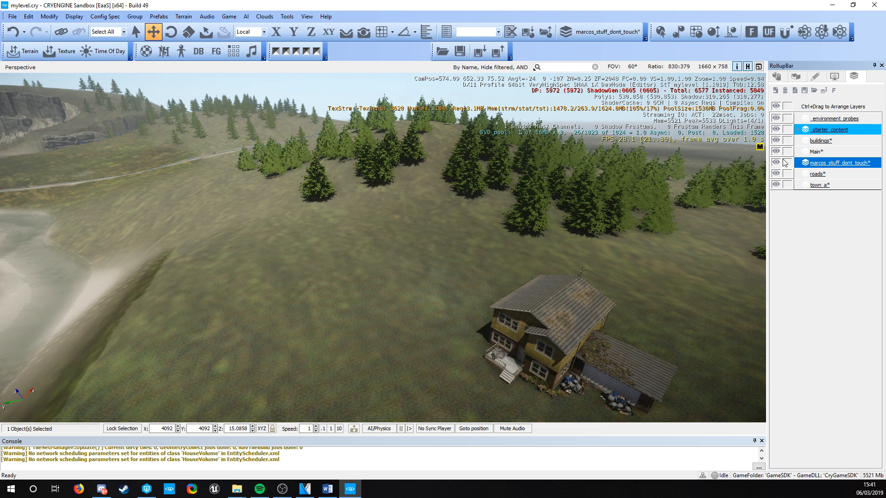
- Create another layer named with a second team member's first name plus "_stuff" and make it the active layer
click(776, 91)
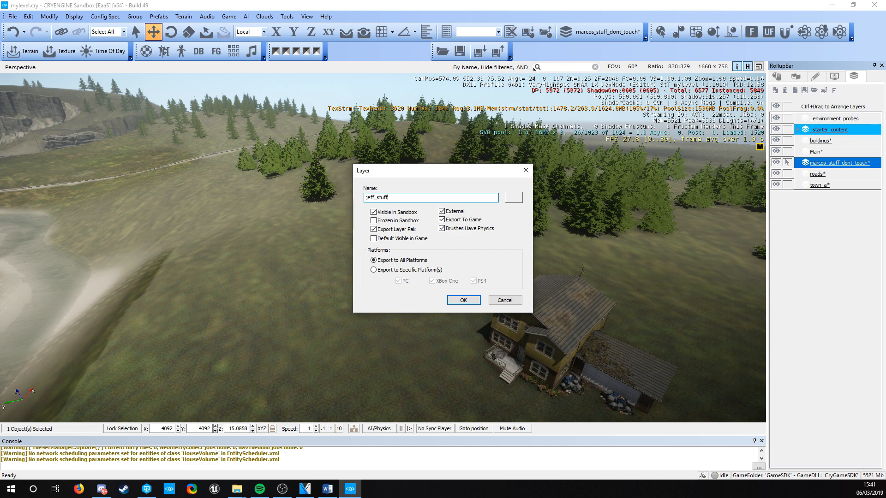
key(Return)
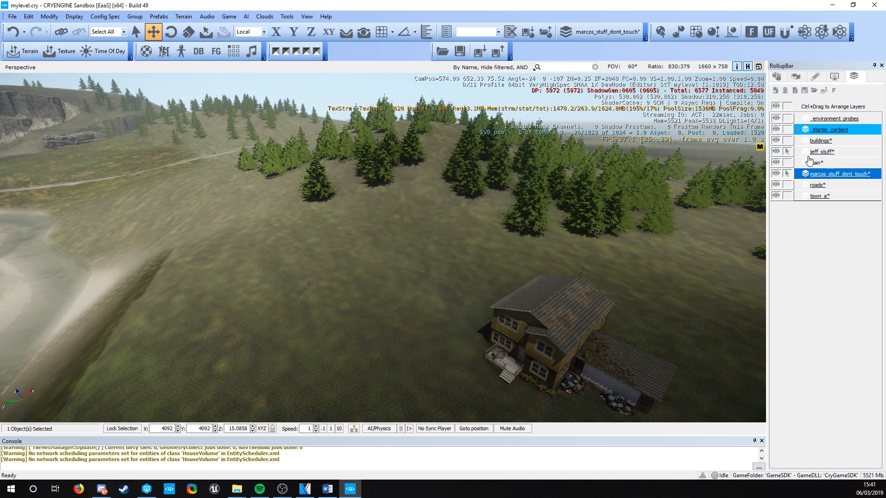
click(816, 152)
click(829, 174)
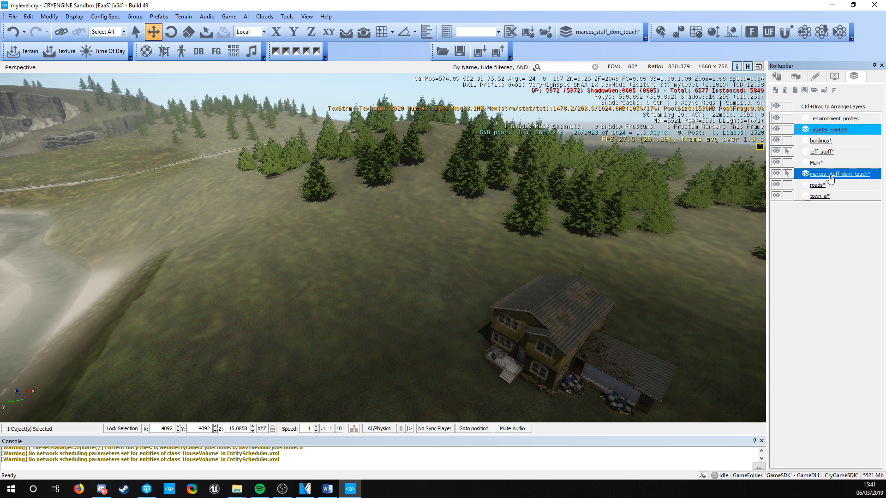
click(817, 154)
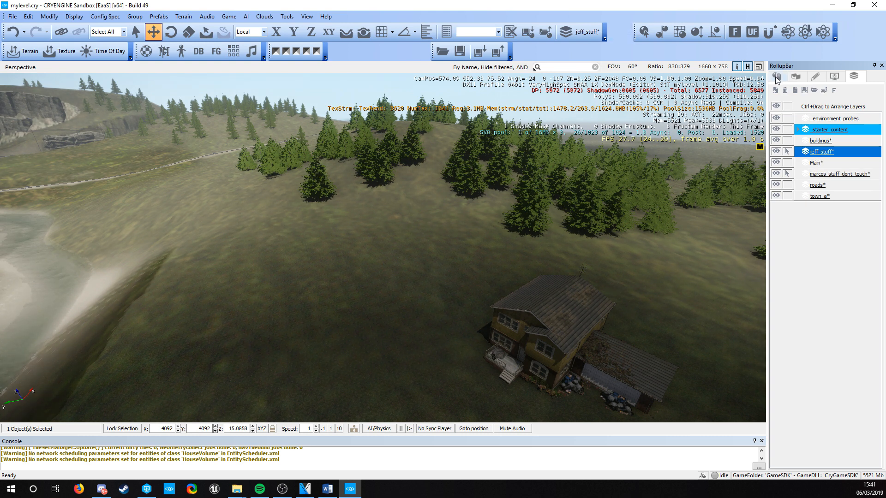
- Place the House_B prefab HB_Furnished_C on the grass between the first house and the lake
click(776, 76)
click(848, 150)
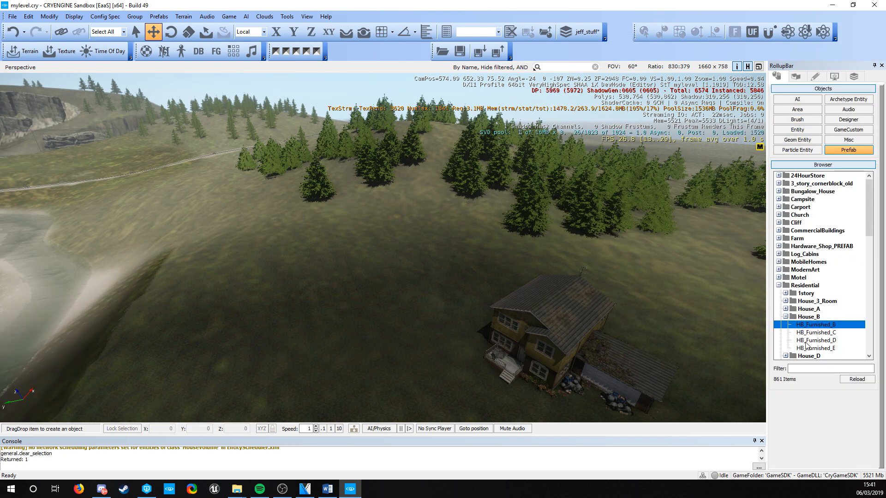
click(815, 332)
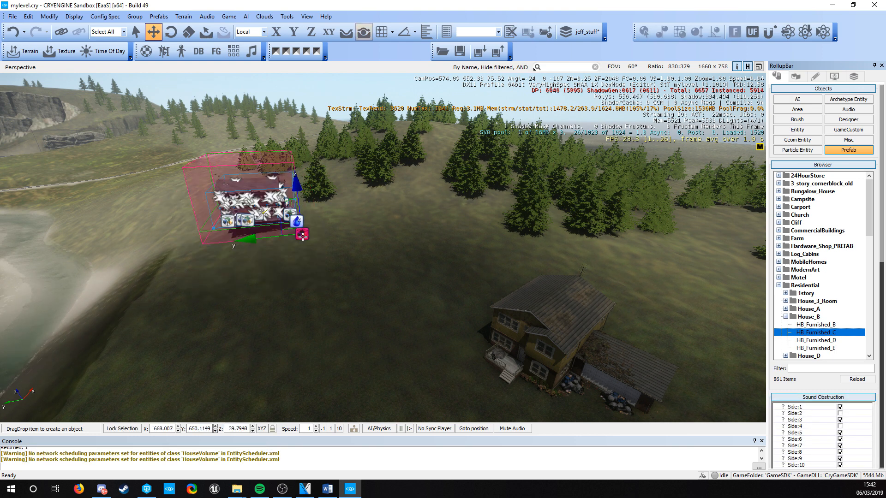
click(371, 269)
drag(370, 230, 371, 246)
click(379, 272)
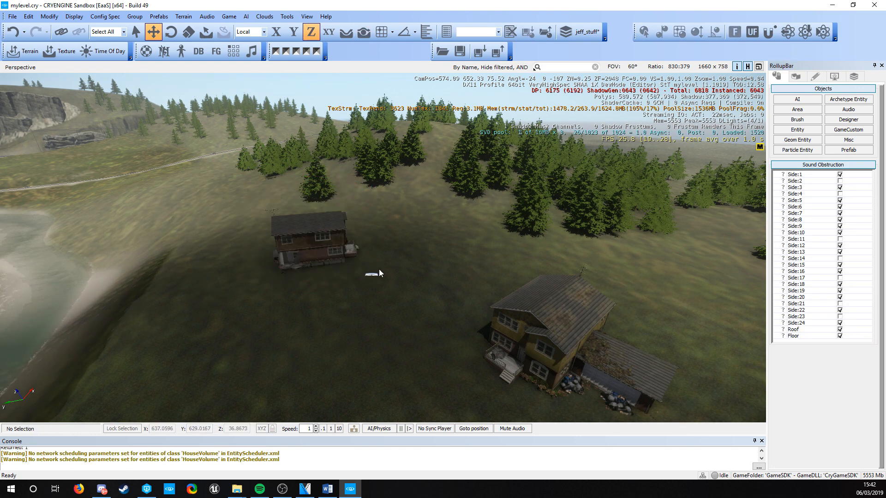
- Rotate the newly placed HB_Furnished_C house about its vertical axis and deselect it
click(329, 248)
click(171, 31)
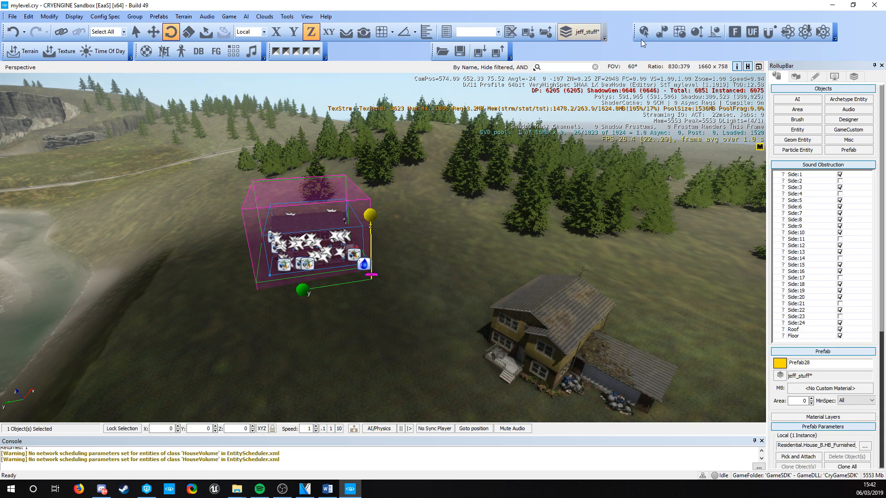
click(662, 31)
click(355, 252)
key(2)
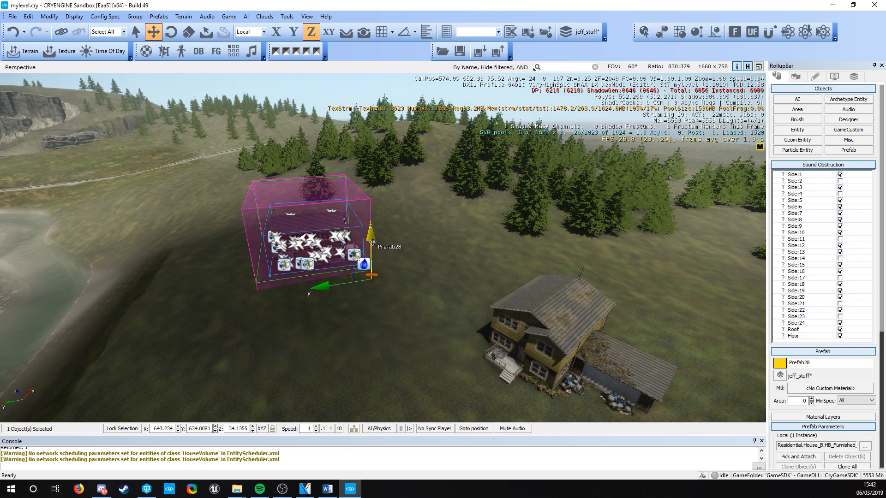
key(3)
drag(371, 239, 371, 216)
key(2)
click(386, 304)
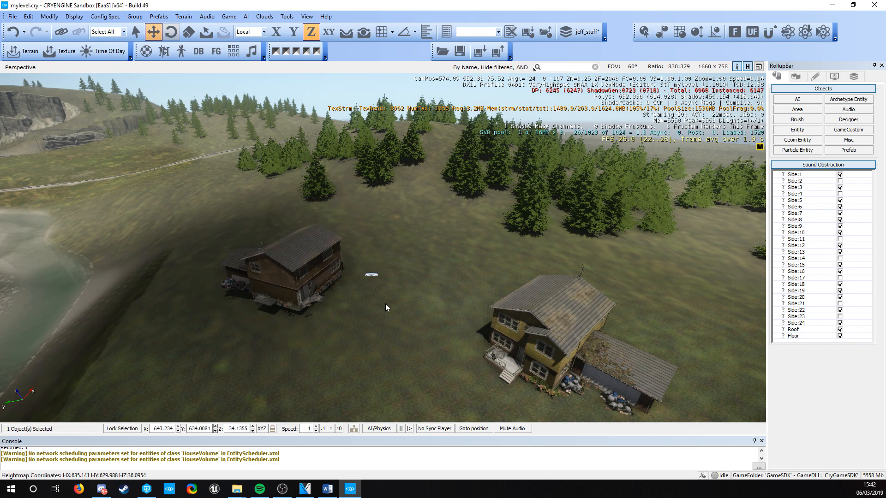
click(371, 276)
click(415, 327)
- Examine the two houses on the slope beside the lake from several angles
right_drag(418, 332, 323, 331)
key(d)
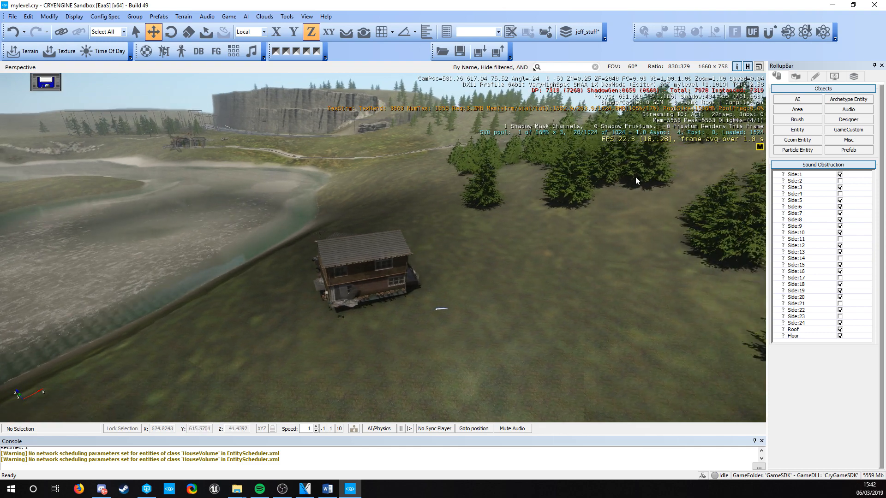
key(w)
right_drag(300, 290, 397, 290)
key(a)
key(s)
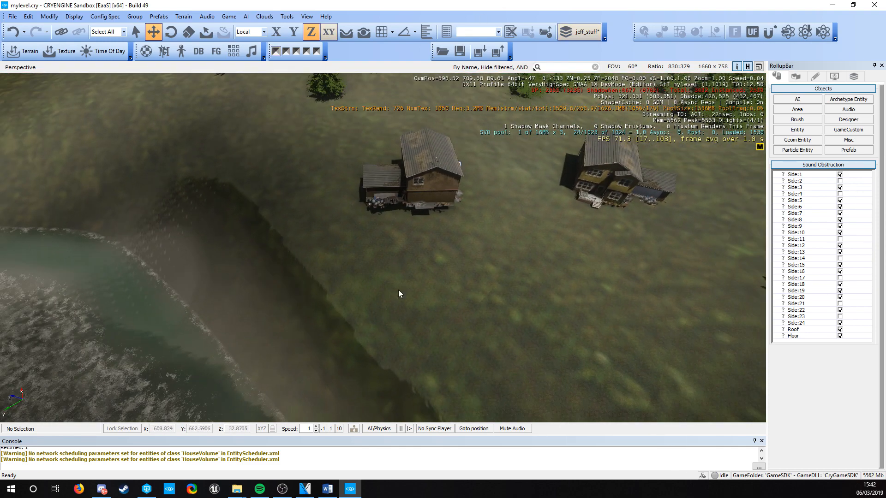
- Lock the second team member's "_stuff" layer against selection and make the first team member's "_stuff_dont_touch" layer active
right_drag(573, 178, 576, 148)
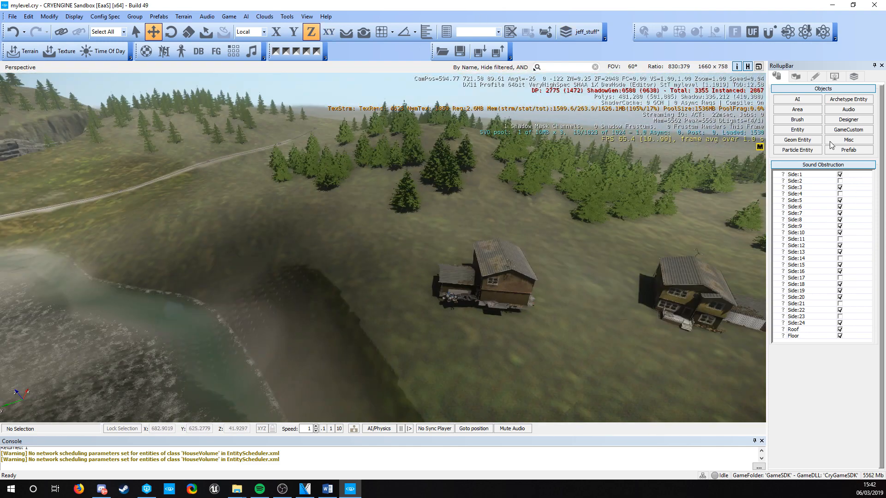
click(853, 76)
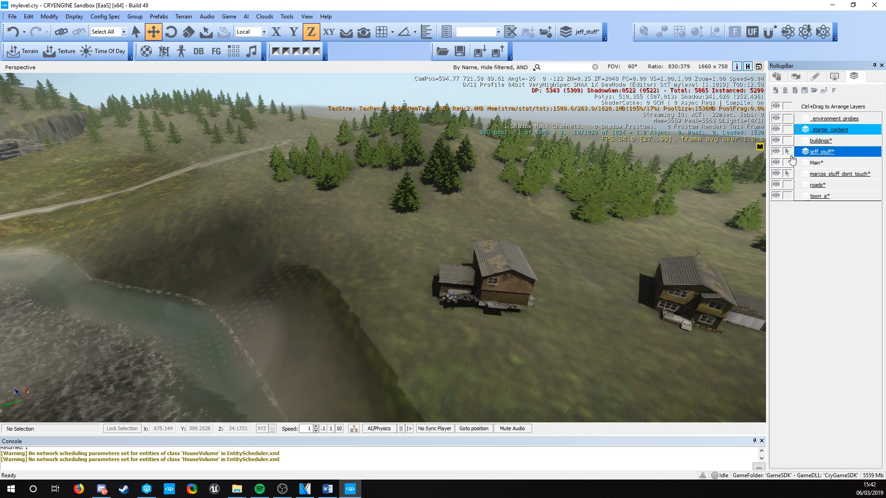
click(786, 154)
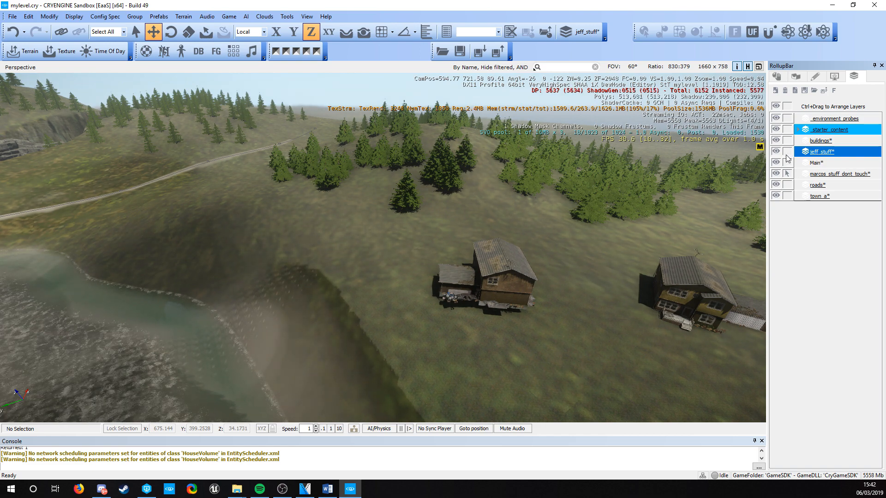
click(819, 175)
right_drag(249, 277, 276, 263)
key(w)
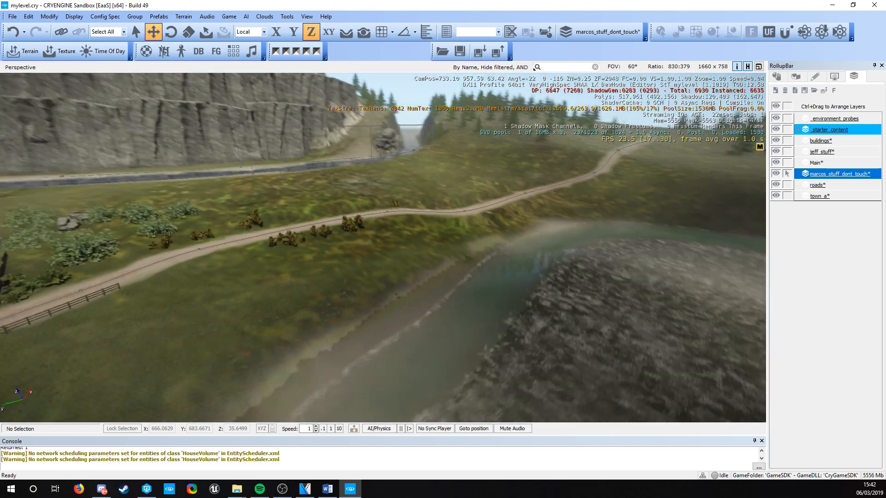
- Browse the prefab library down to the Residential Props and expand the Vehicles folder
click(776, 76)
click(852, 77)
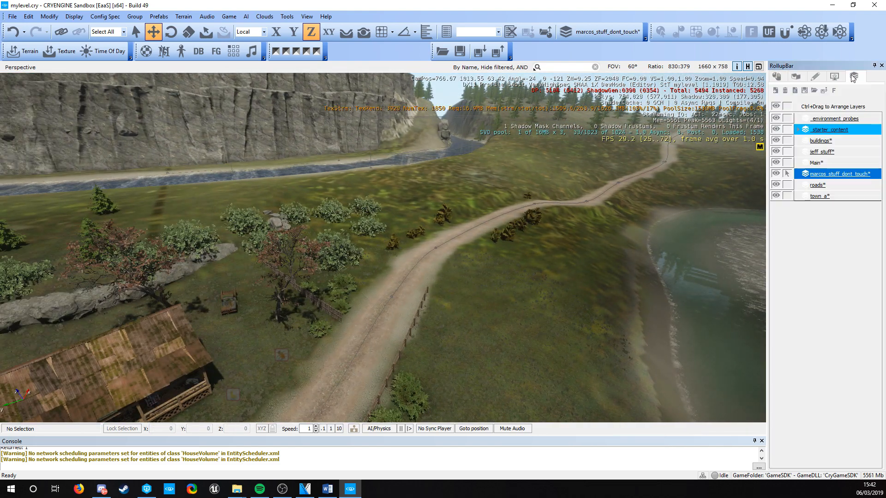
click(834, 76)
click(795, 77)
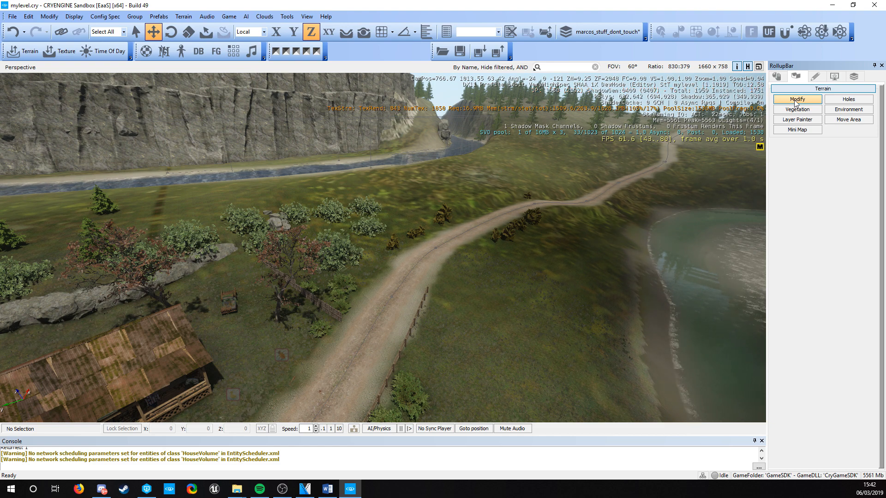
click(779, 76)
click(848, 150)
click(830, 166)
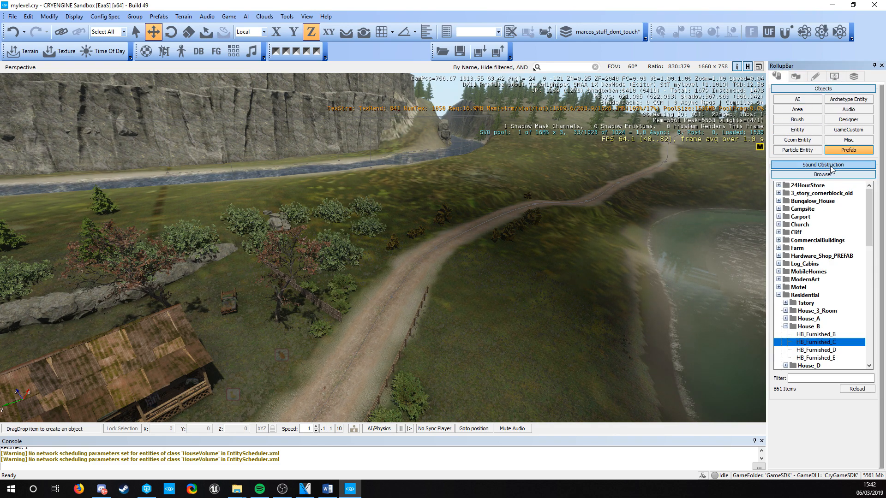
scroll(789, 279, down, 5)
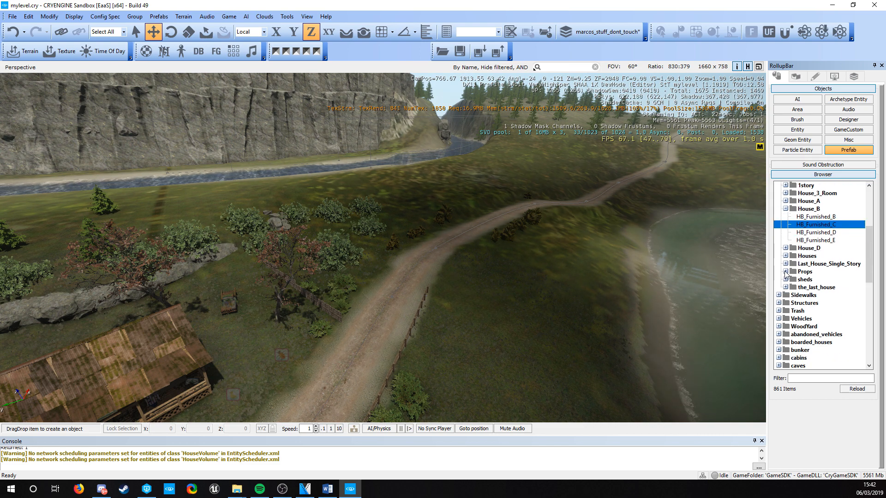
click(786, 273)
scroll(808, 289, down, 3)
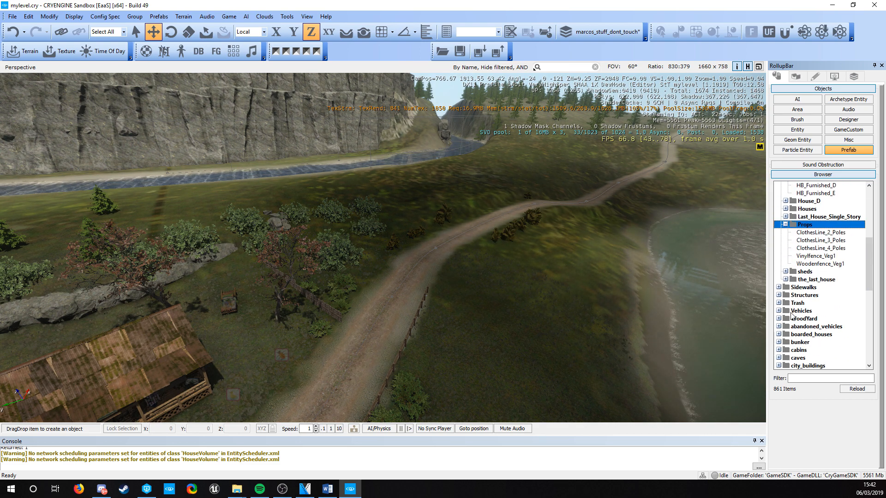
click(778, 286)
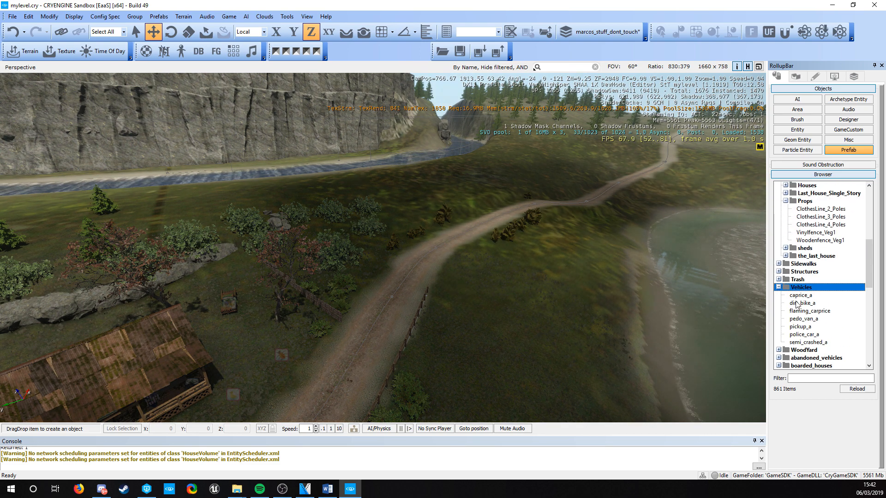
- Place the caprice_a vehicle prefab on the dirt road near the lake, beside the wooden fence
click(800, 295)
click(449, 267)
key(w)
mouse_move(389, 295)
right_down()
mouse_move(406, 296)
mouse_move(389, 294)
right_up()
drag(496, 230, 373, 274)
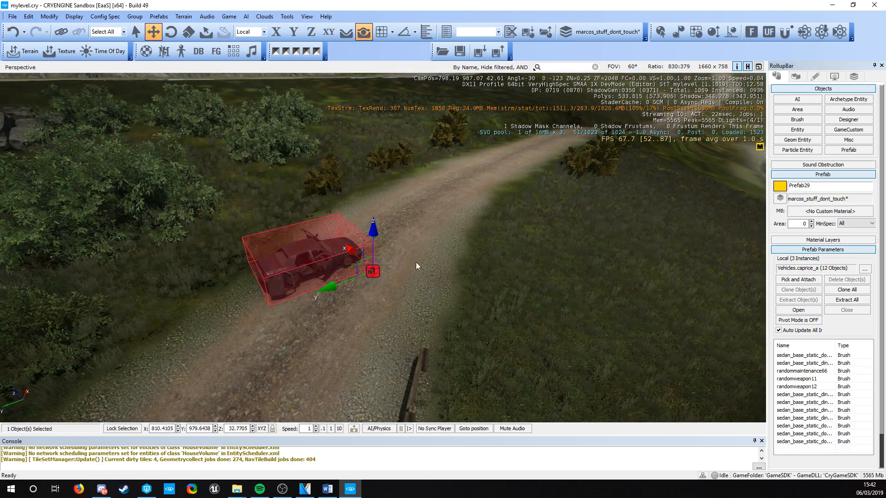
- Lower the placed car slightly along the Z axis and deselect it
click(417, 262)
click(373, 271)
drag(372, 239, 373, 243)
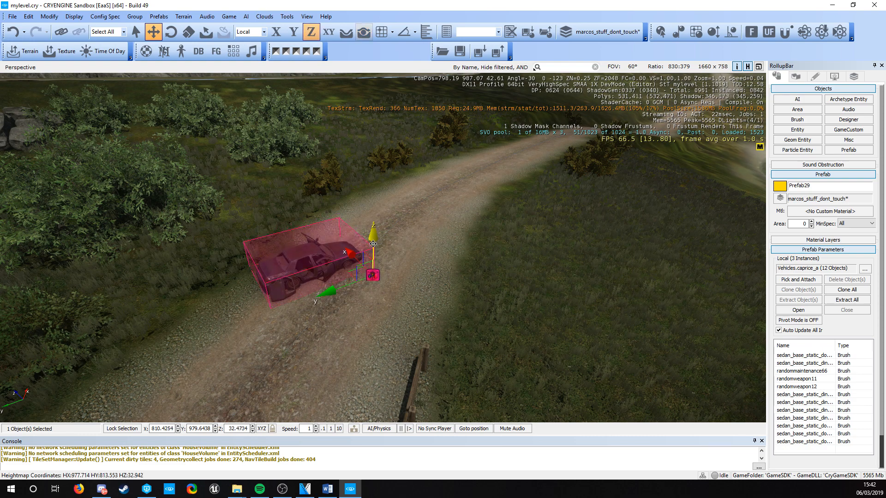
click(500, 270)
key(s)
right_drag(500, 271, 535, 264)
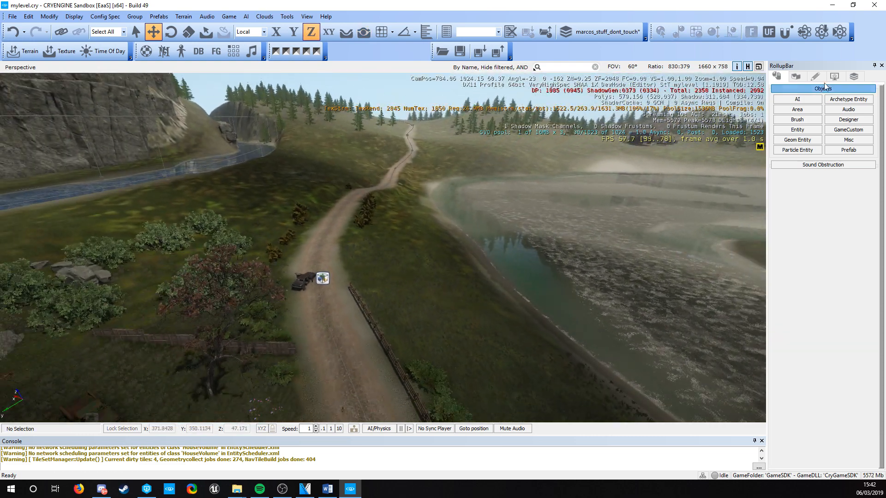
- Bring up the layer list and examine the car on the dirt road from several angles
click(853, 76)
right_drag(740, 188, 668, 192)
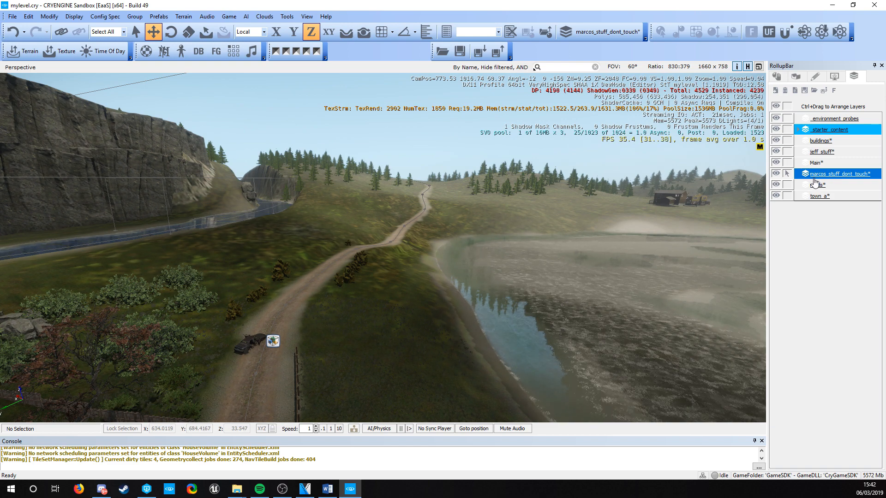
right_drag(372, 320, 370, 320)
key(a)
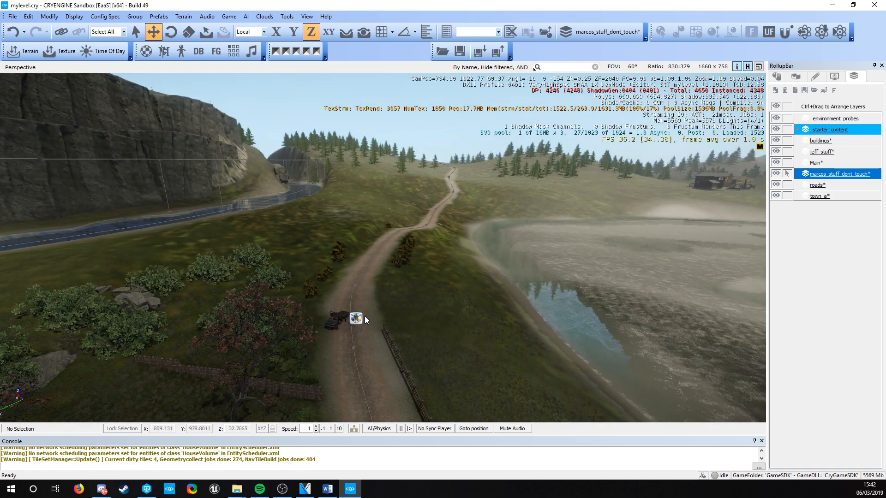
key(w)
right_drag(364, 316, 349, 314)
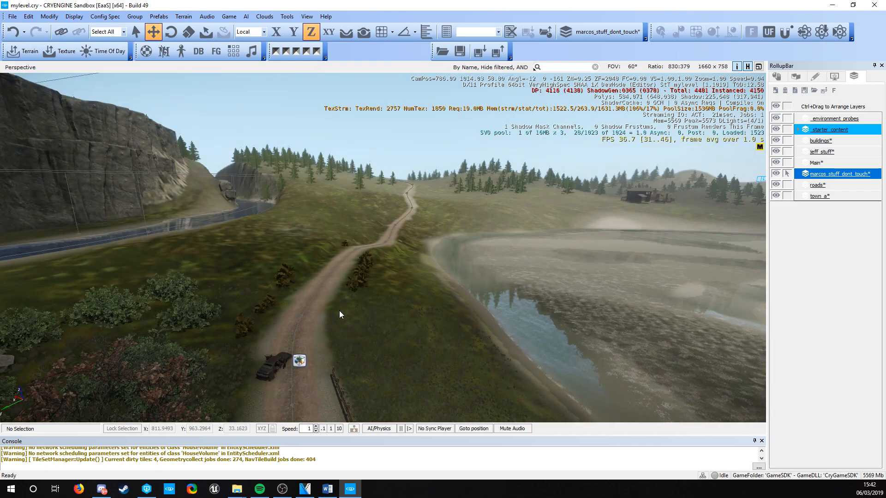
key(w)
right_drag(433, 313, 431, 312)
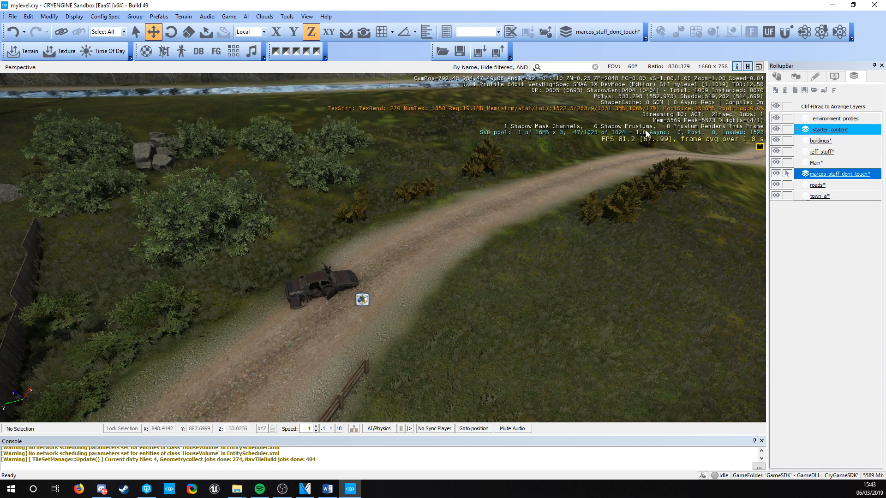
right_drag(453, 316, 453, 316)
key(s)
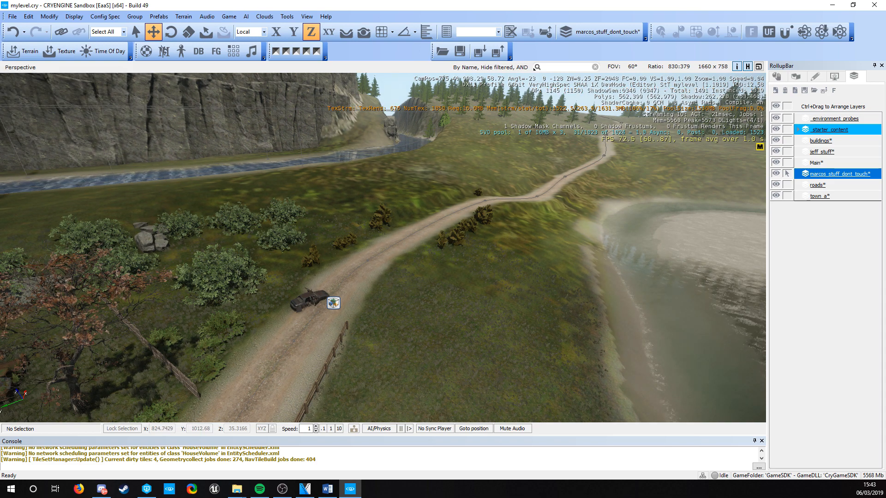
- Switch to File Explorer and open the Layers folder of mylevel under Miscreated ModSDK, GameSDK, Levels
key(alt+Tab)
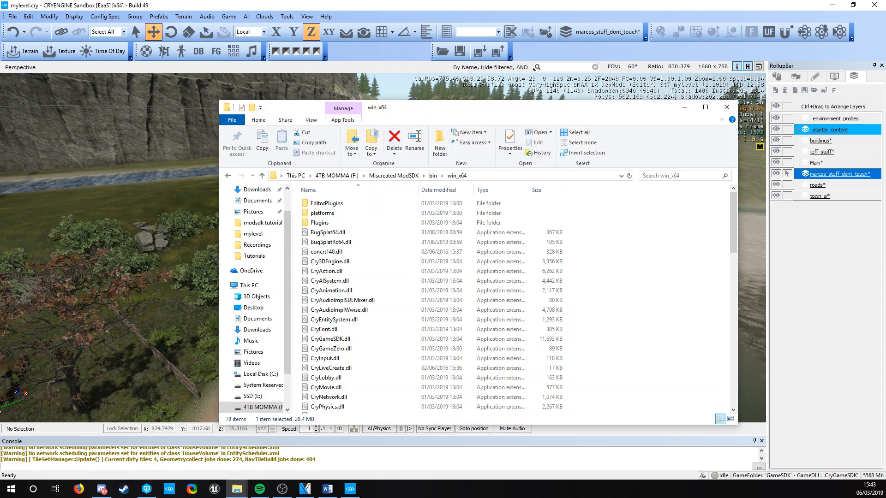
click(402, 177)
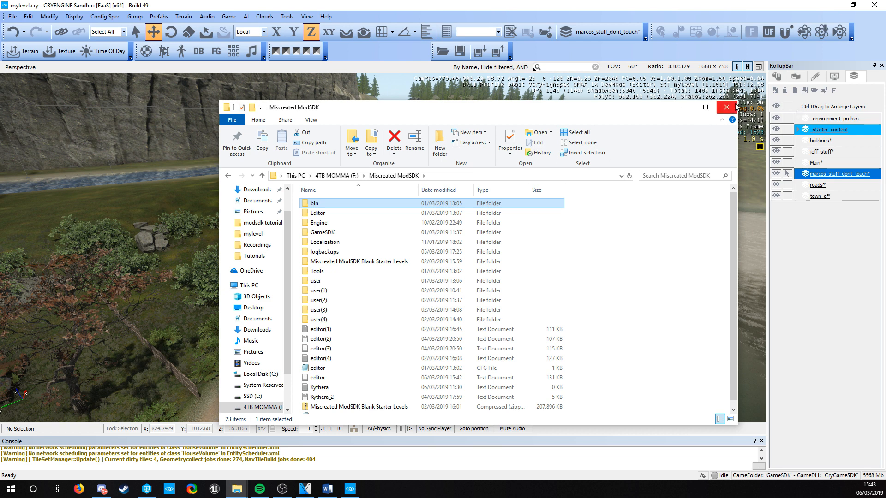
double_click(321, 233)
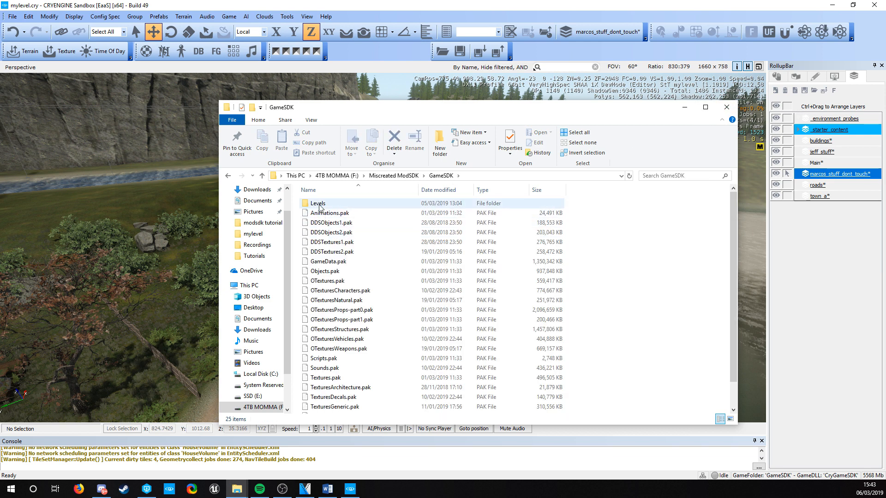
click(396, 175)
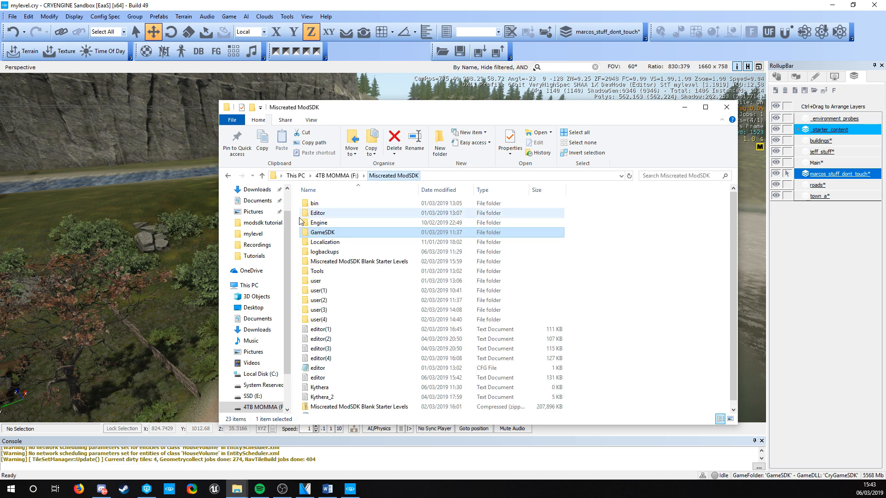
double_click(368, 234)
double_click(337, 204)
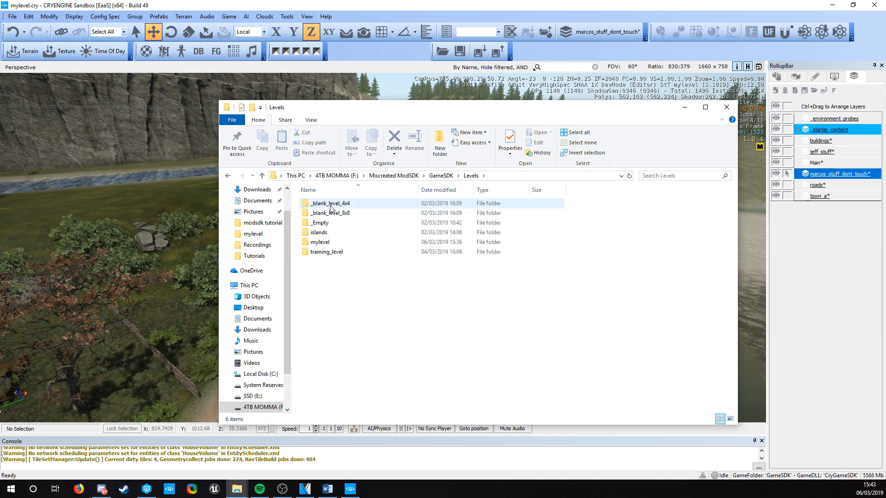
double_click(334, 243)
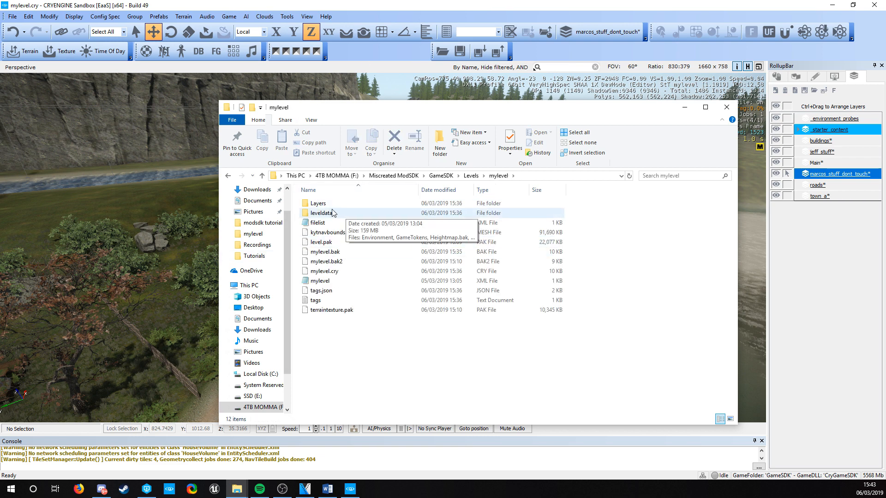
click(318, 206)
double_click(317, 207)
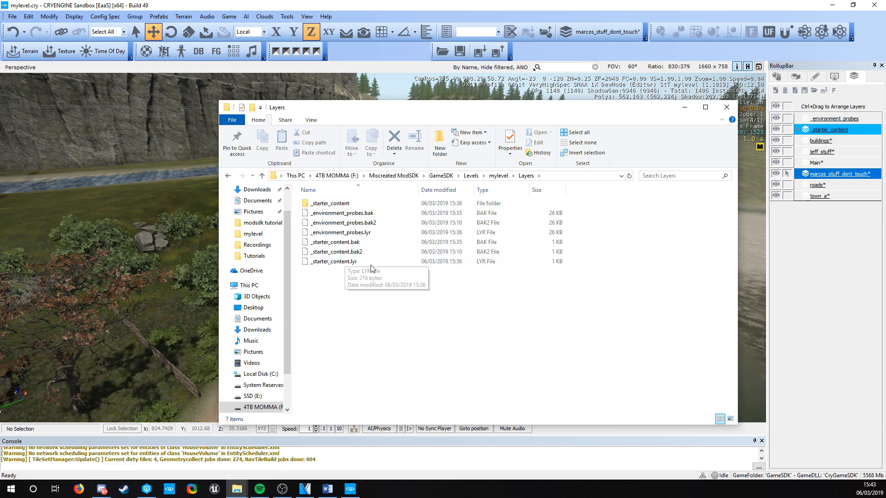
- Save the level in the Sandbox editor and switch back to the Layers folder in File Explorer
click(13, 16)
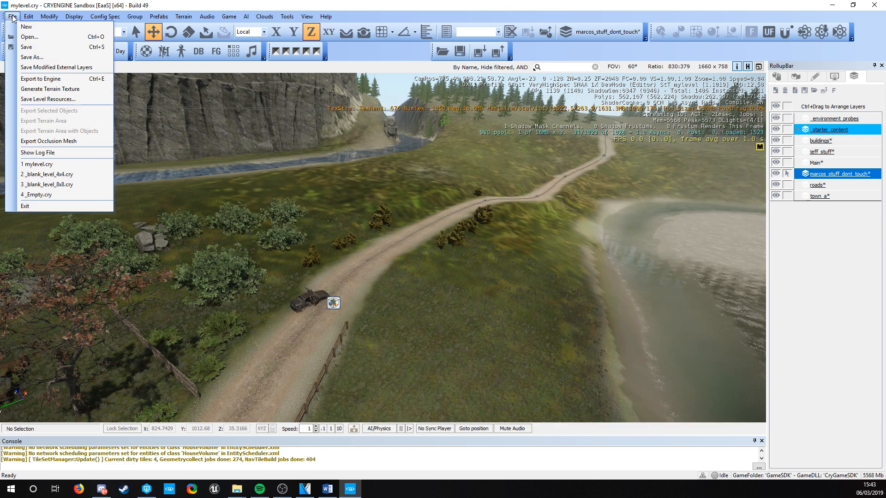
click(106, 127)
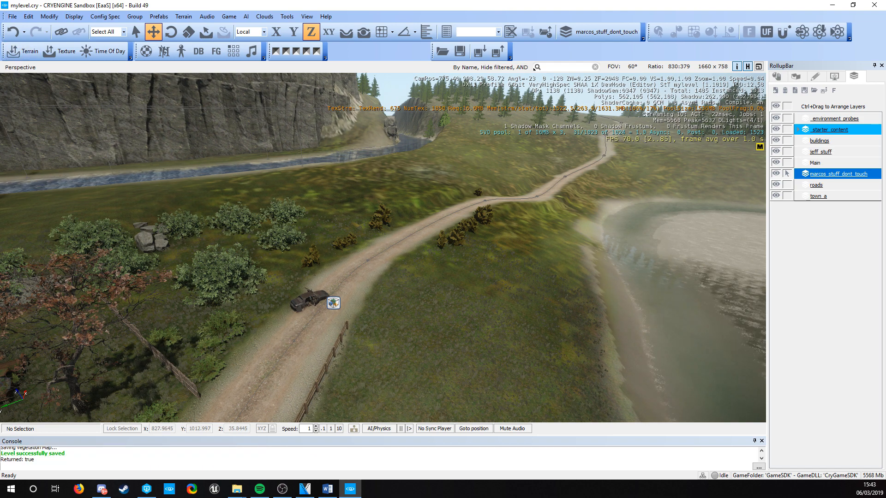
key(alt+Tab)
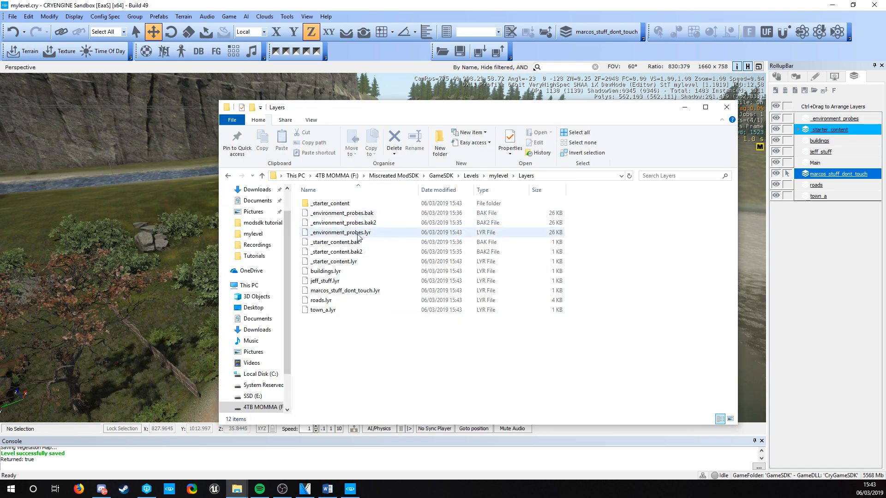
- Examine the saved .lyr layer files in mylevel's Layers folder and minimise the File Explorer window
click(347, 292)
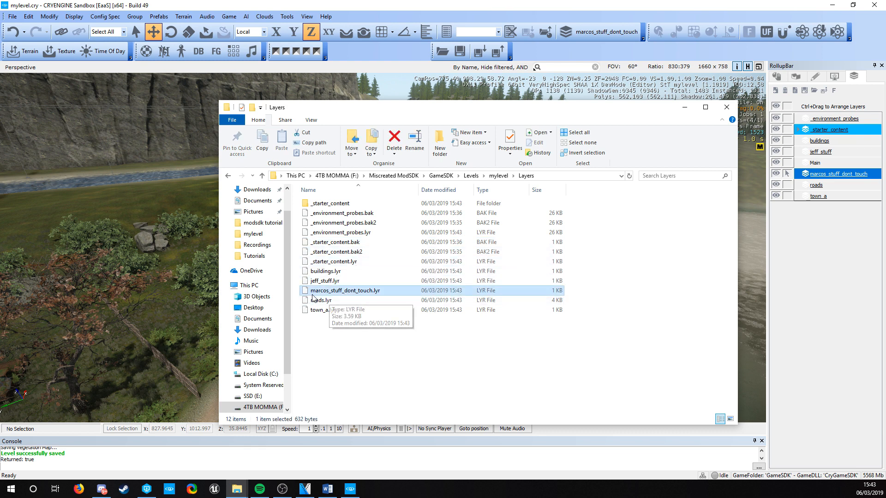
click(498, 176)
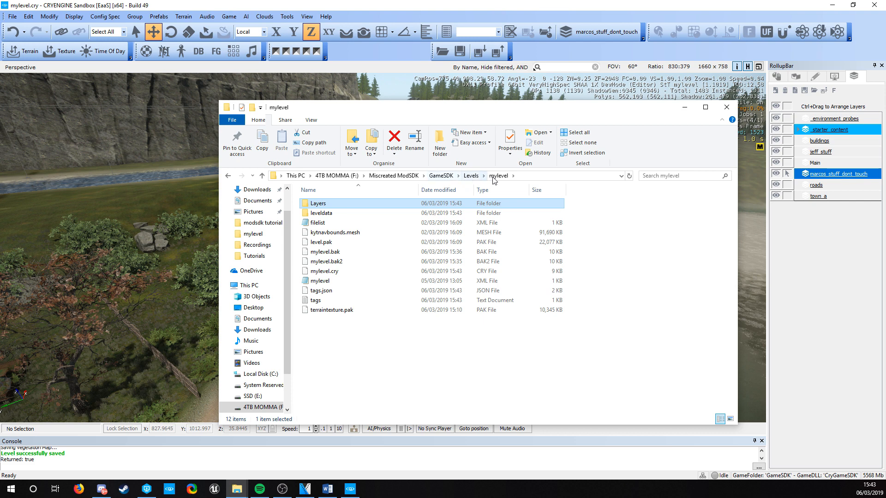
double_click(326, 208)
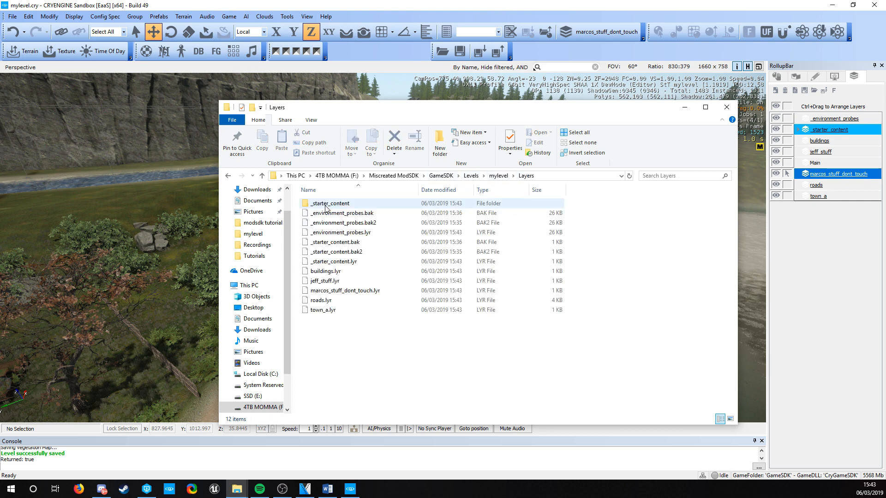
click(320, 294)
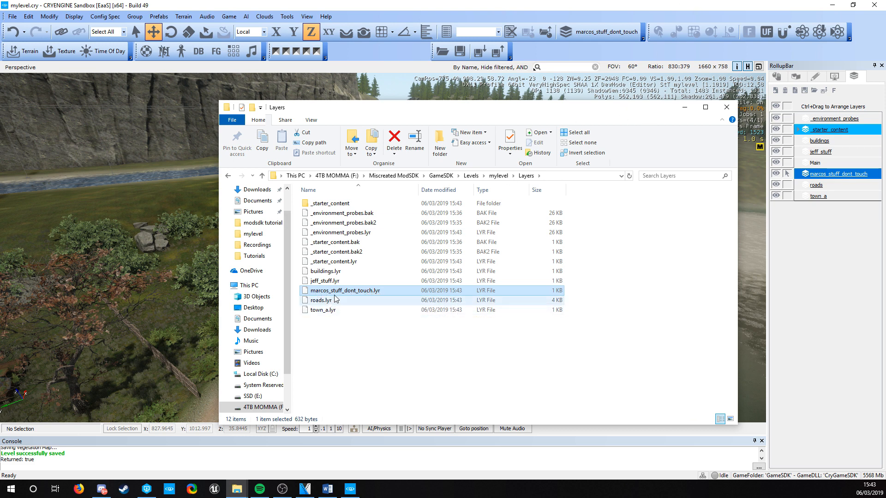
click(685, 109)
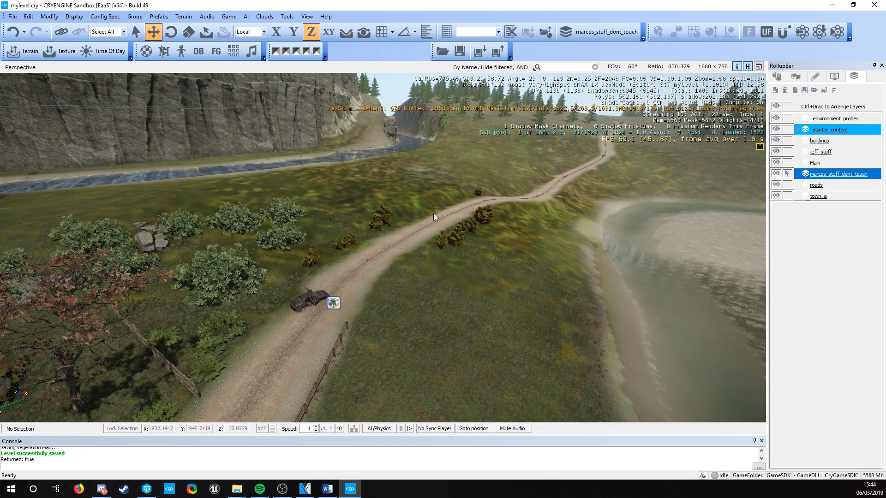
right_click(837, 173)
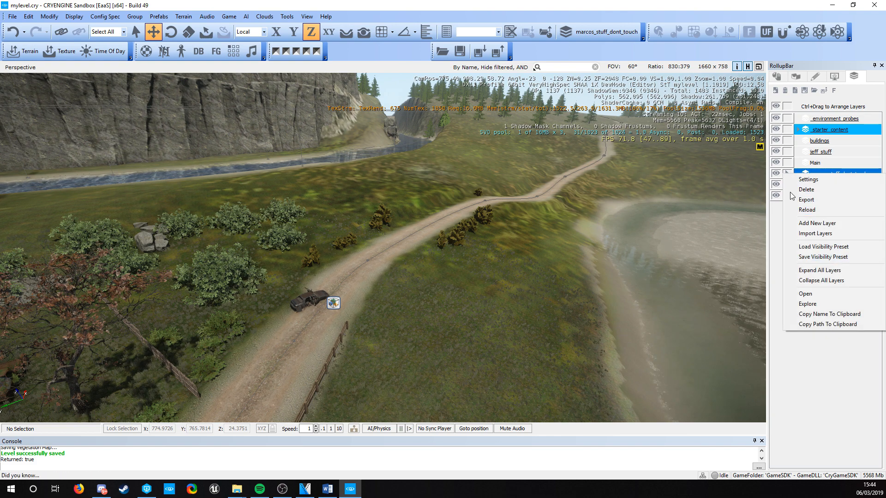
click(815, 191)
click(496, 265)
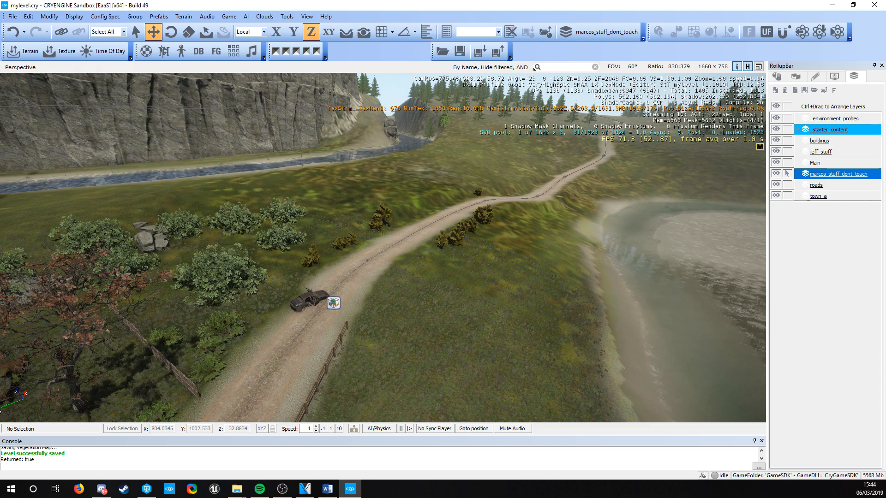
- Switch to File Explorer and make a copy of marcos_stuff_dont_touch.lyr in mylevel's Layers folder
click(236, 488)
right_click(349, 292)
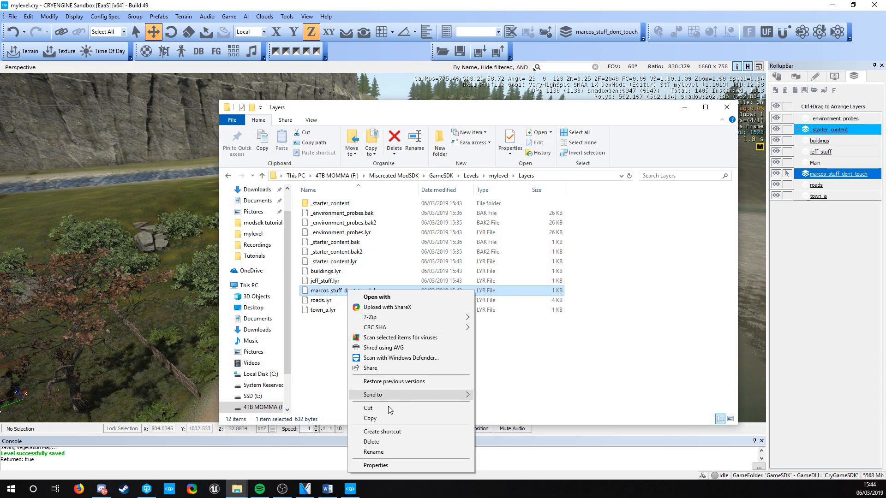
click(384, 418)
click(386, 378)
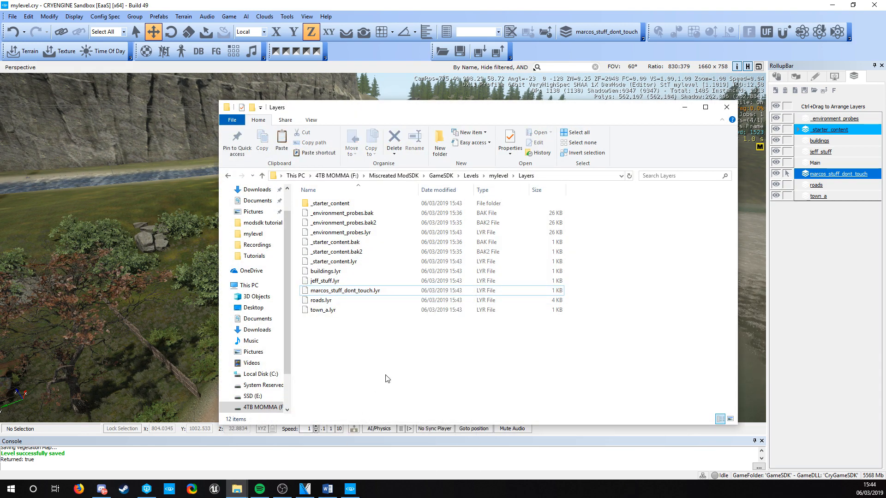
key(ctrl+v)
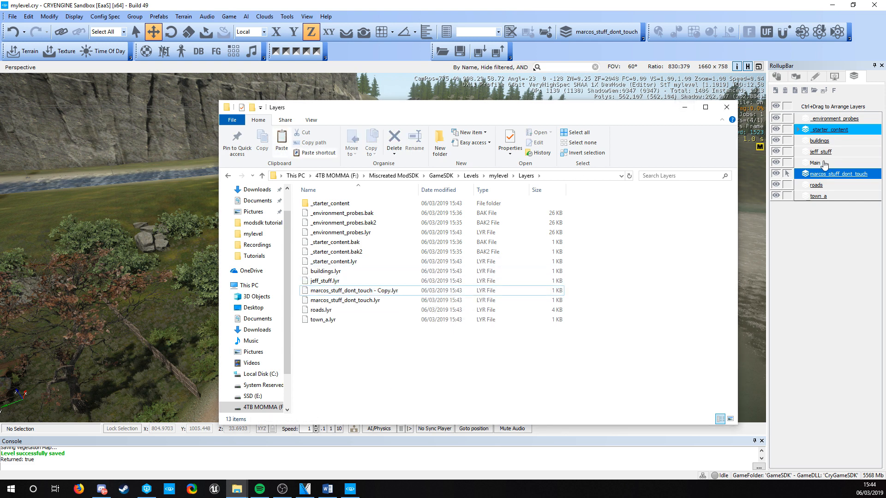
- Switch back to the Sandbox editor and delete the marcos_stuff_dont_touch layer from the level
right_click(826, 174)
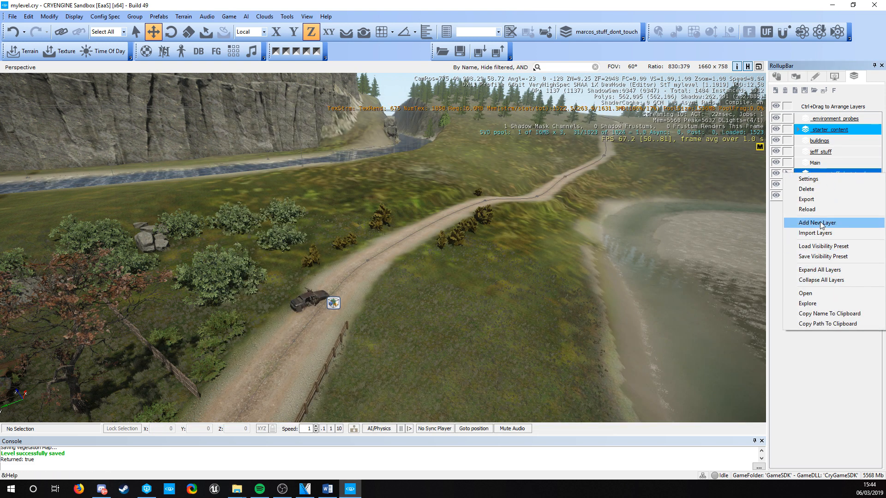
click(825, 189)
click(421, 263)
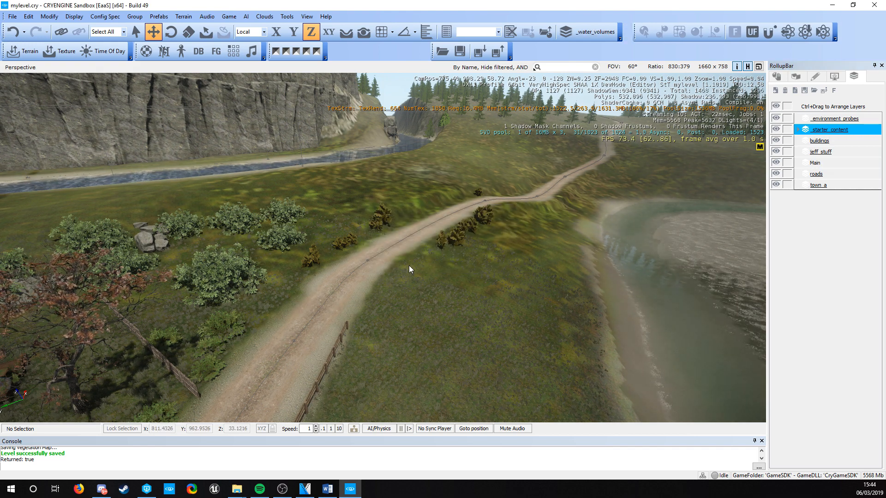
- Import the marcos_stuff_dont_touch.lyr layer file from mylevel's Layers folder into the level
key(w)
right_drag(403, 270, 404, 271)
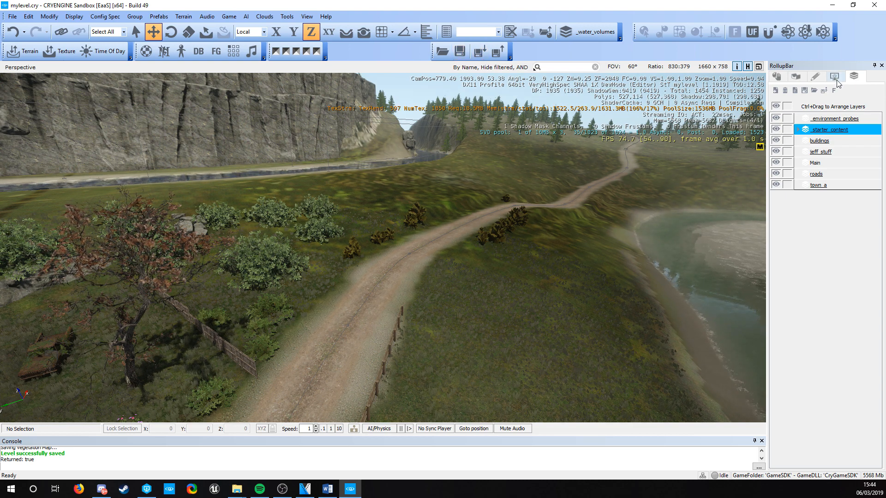
click(815, 91)
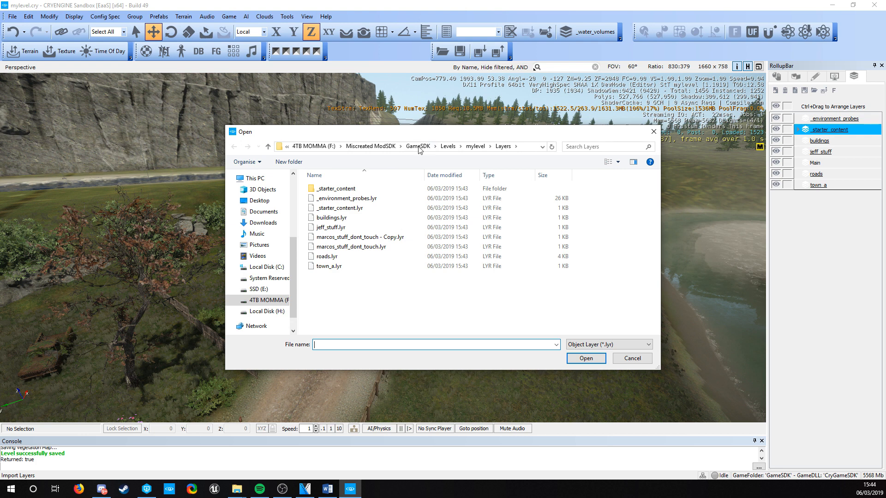
click(372, 248)
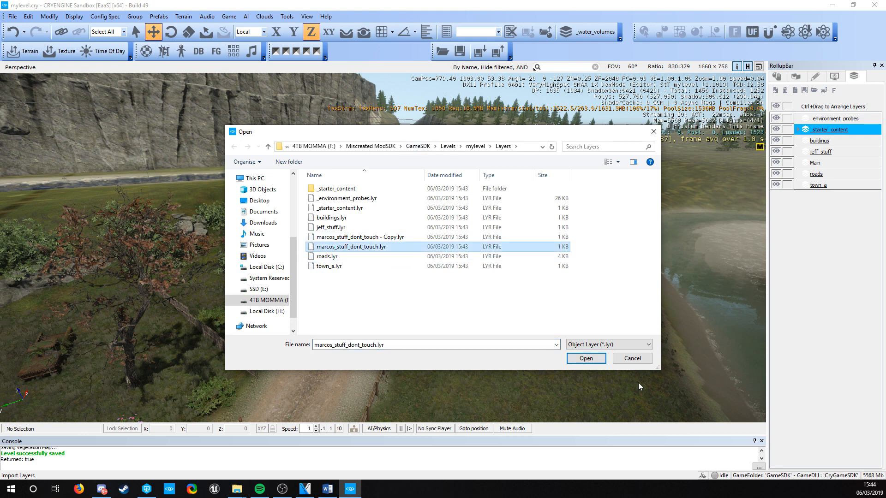
click(587, 360)
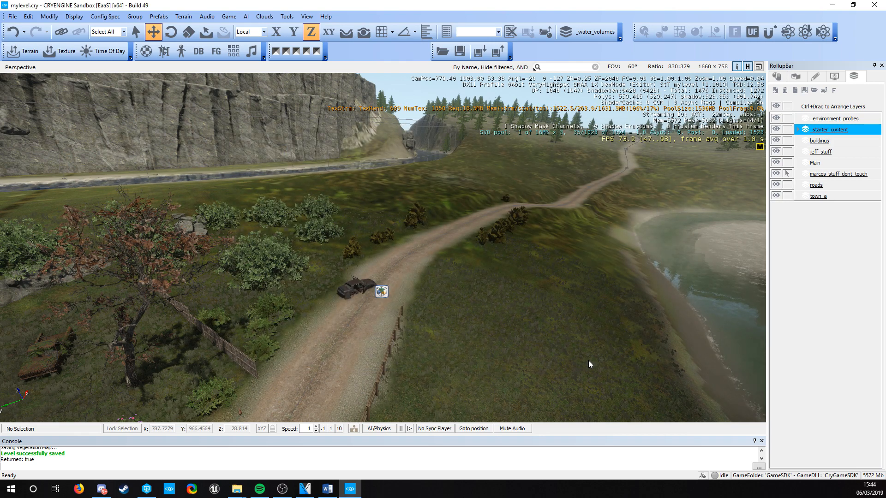
- Examine the reimported car prefab on the dirt road and the terrain surrounding it
click(345, 287)
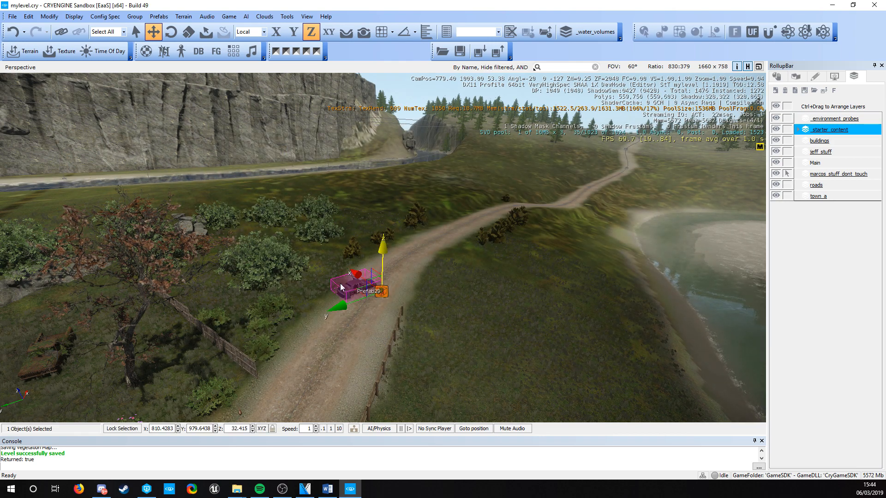
click(474, 318)
right_drag(474, 319, 471, 341)
scroll(350, 268, up, 3)
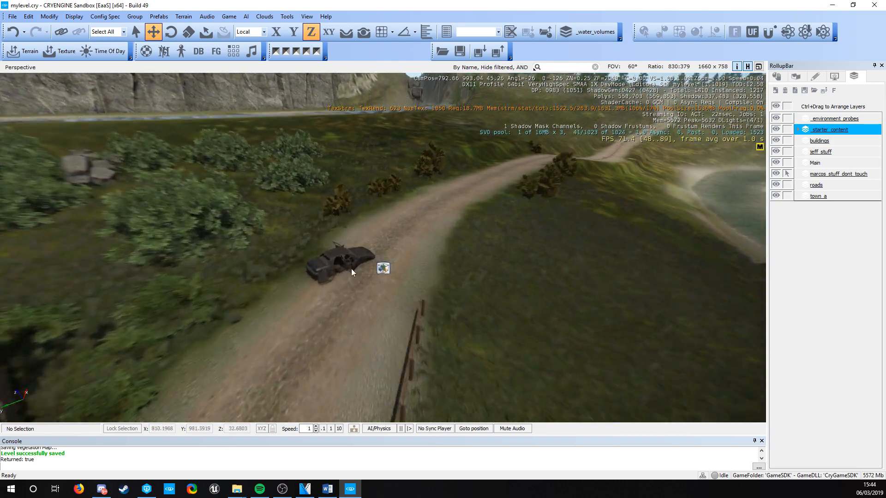
click(350, 269)
click(527, 334)
scroll(557, 325, down, 2)
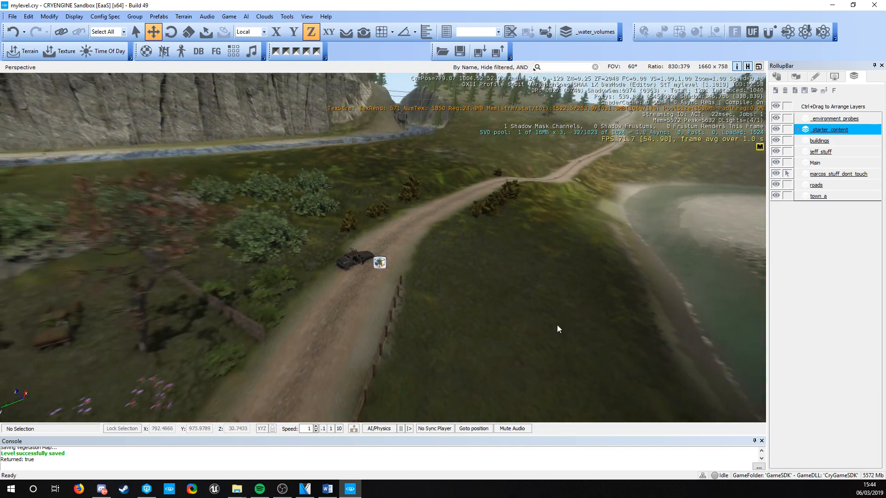
right_drag(578, 319, 558, 313)
scroll(577, 317, down, 1)
scroll(558, 313, up, 3)
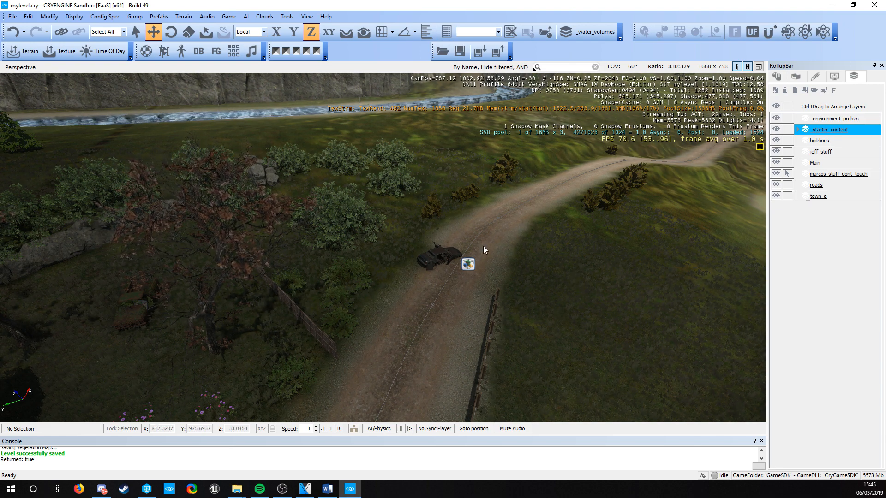
right_drag(480, 247, 434, 278)
key(w)
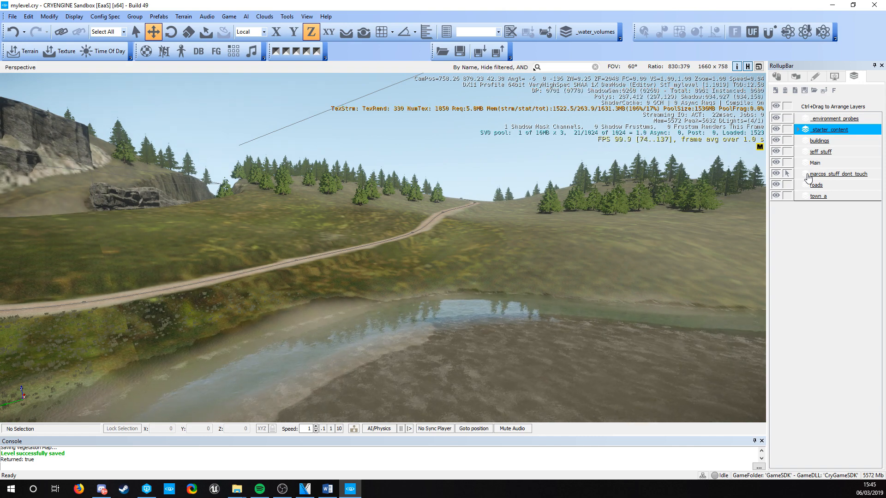
right_drag(584, 225, 517, 286)
key(s)
mouse_move(549, 215)
right_down()
mouse_move(484, 208)
mouse_move(548, 215)
right_up()
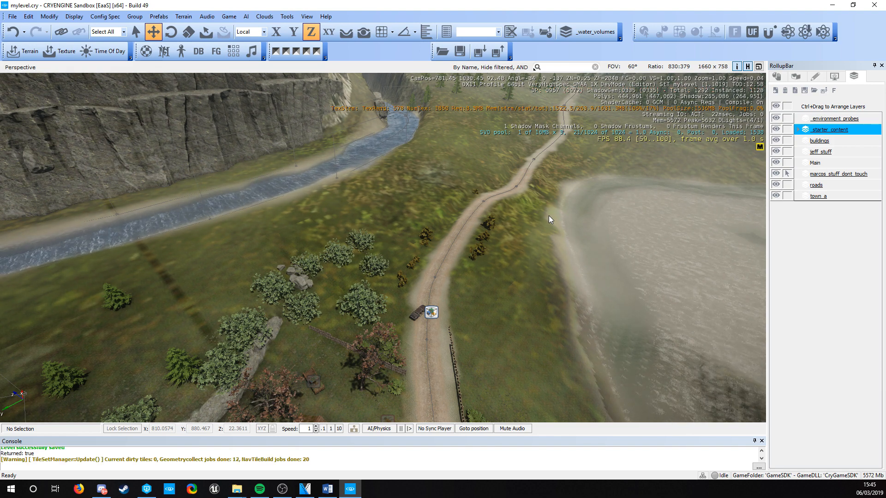
key(w)
right_drag(548, 216, 510, 179)
- Bring up the terrain tools, look at the Modify settings and activate Vegetation for the grassy slope beside the river
click(795, 77)
right_drag(636, 165, 621, 111)
key(s)
right_drag(392, 152, 340, 220)
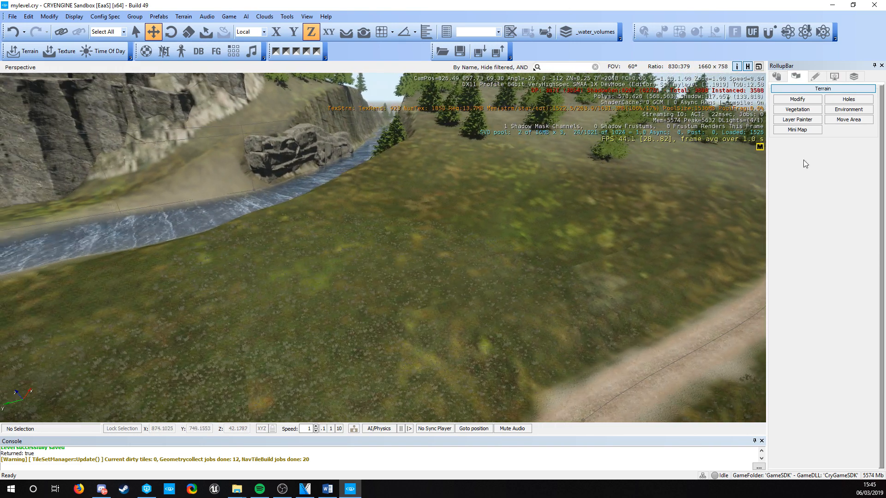
click(793, 100)
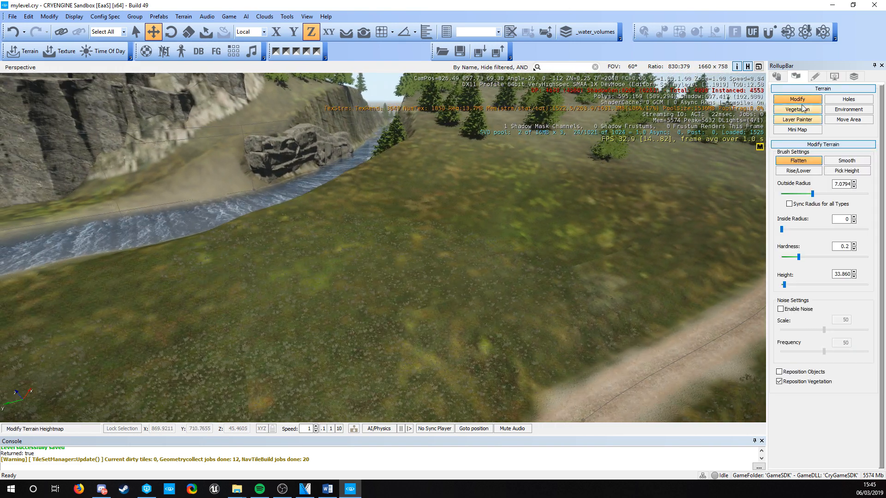
click(777, 76)
click(795, 77)
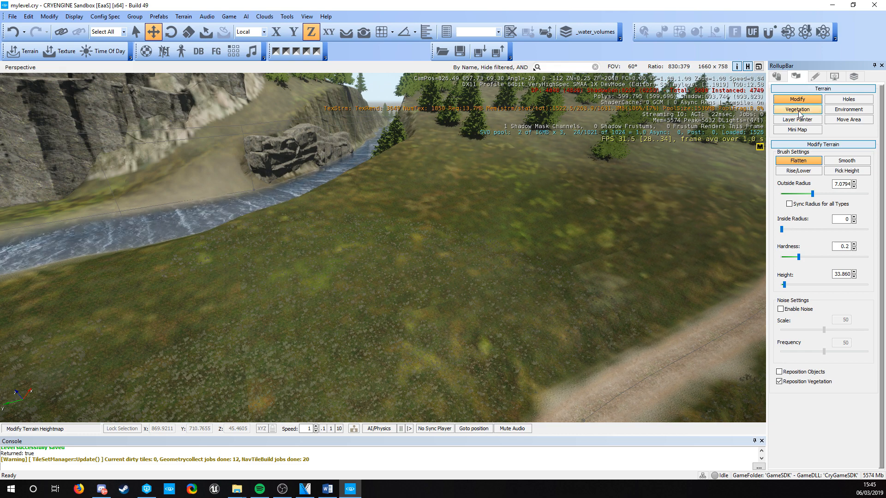
click(804, 110)
- Paint four bushes from the a_bushes group on the grass between the river and the road
click(802, 226)
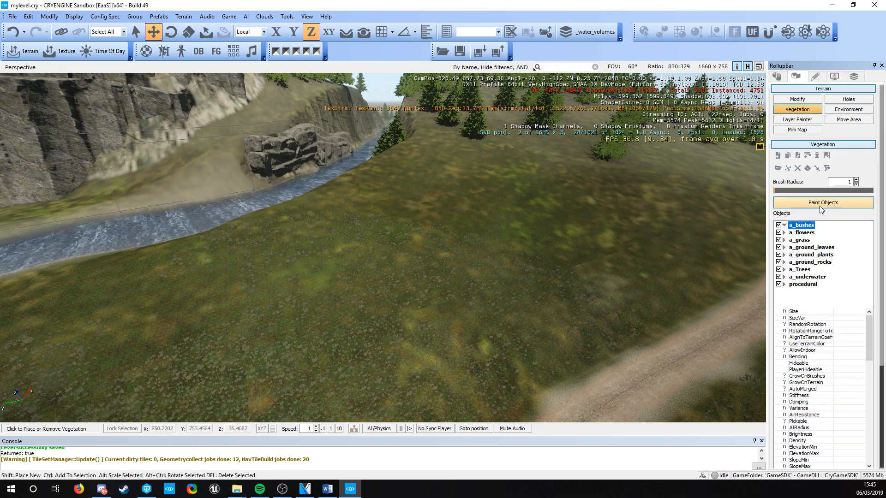
click(819, 205)
click(421, 296)
click(366, 374)
click(334, 293)
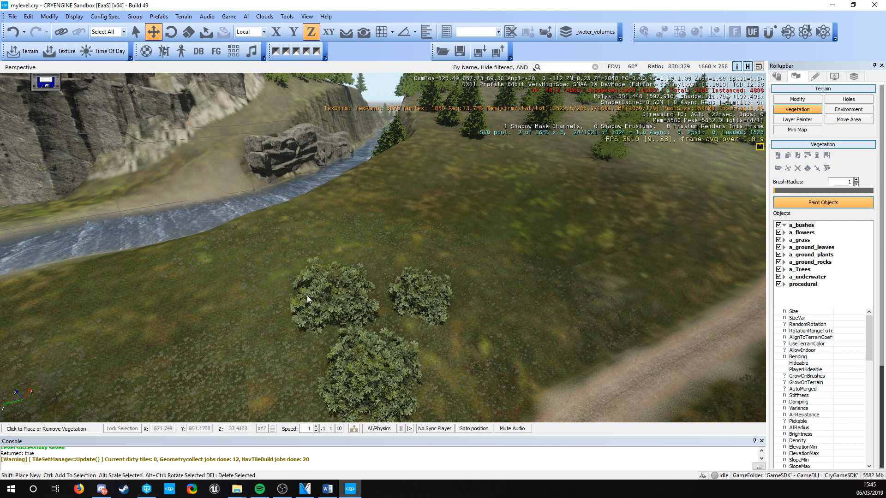
click(251, 325)
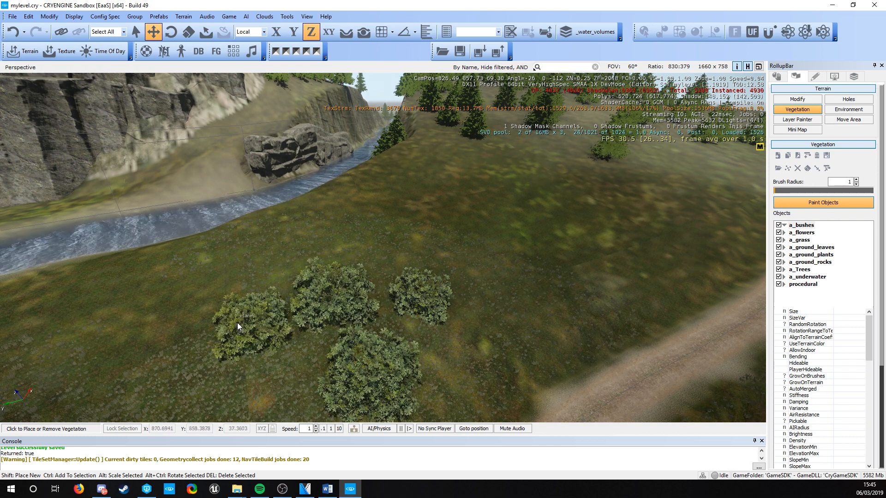
- Erase the painted green bushes, raising the vegetation brush radius to about 21.17 for the remaining ones
mouse_move(237, 325)
ctrl+mouse_down()
mouse_move(259, 340)
mouse_move(256, 324)
ctrl+mouse_up()
ctrl+click(264, 325)
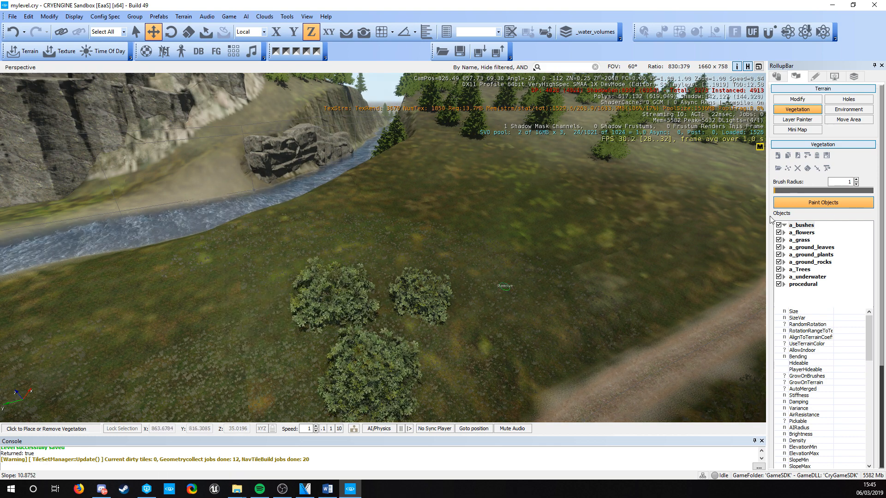
drag(775, 191, 794, 193)
ctrl+click(369, 318)
- Paint a dense circular patch of yellow-brown bushes from the a_bushes group on the slope
double_click(802, 225)
click(805, 283)
click(392, 300)
double_click(809, 227)
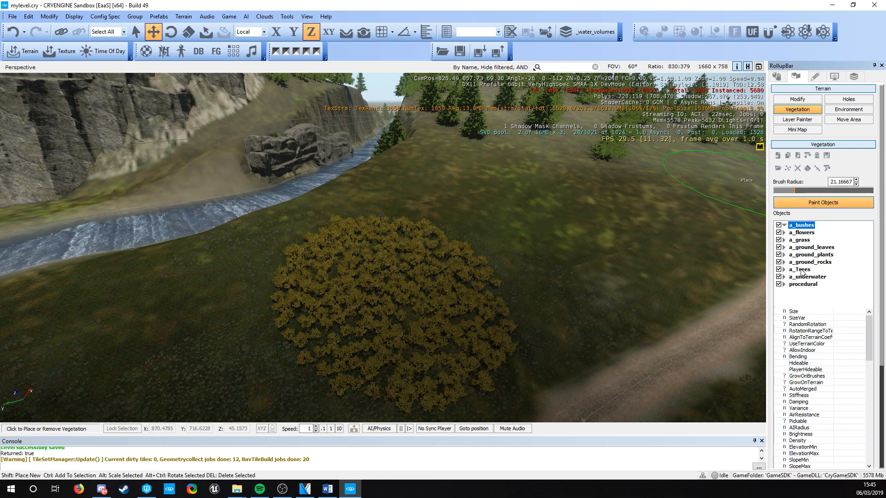
- Scatter apple_tree_2 trees from the a_Trees group over the bush patch with a brush radius of 1
double_click(801, 270)
click(829, 269)
click(829, 202)
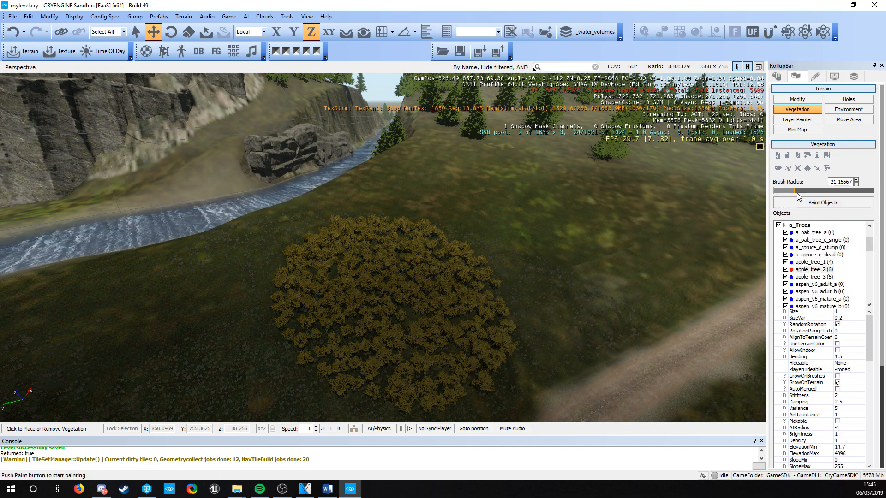
drag(795, 191, 772, 192)
click(781, 199)
drag(410, 298, 342, 272)
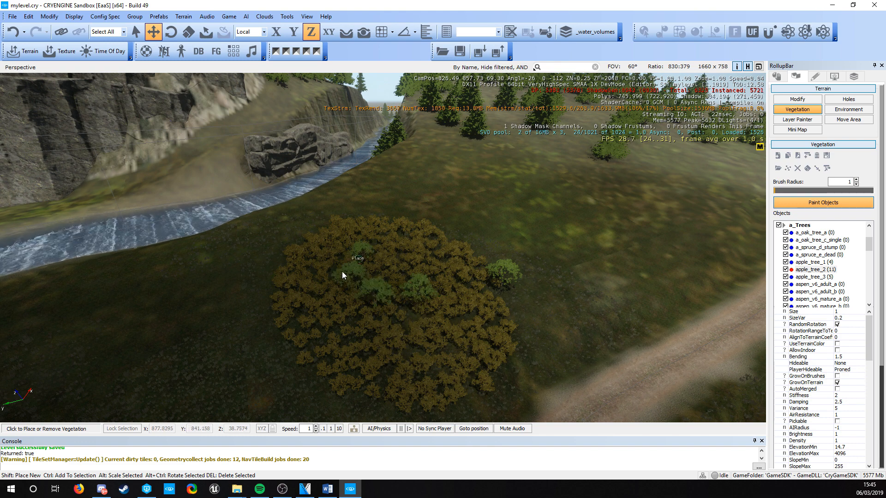
drag(255, 291, 402, 343)
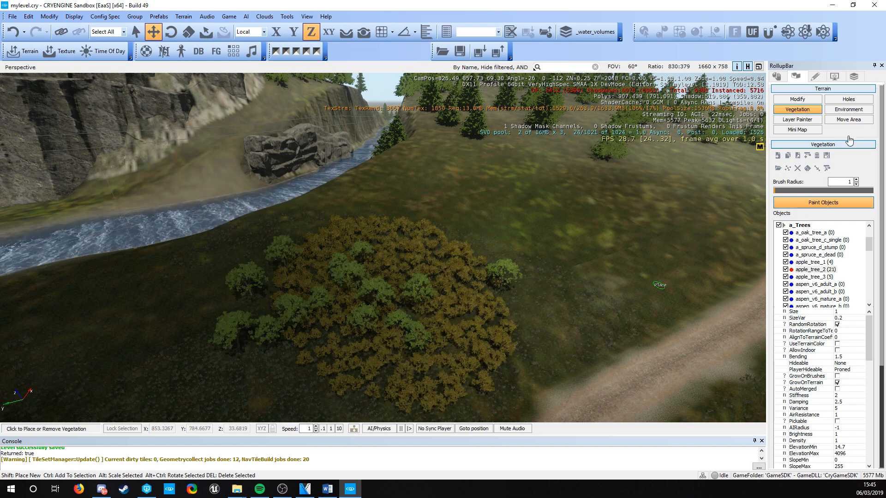
- Apply the Rise/Lower terrain brush to the ground beneath the painted bushes and trees, and exit the tool
click(797, 99)
click(807, 162)
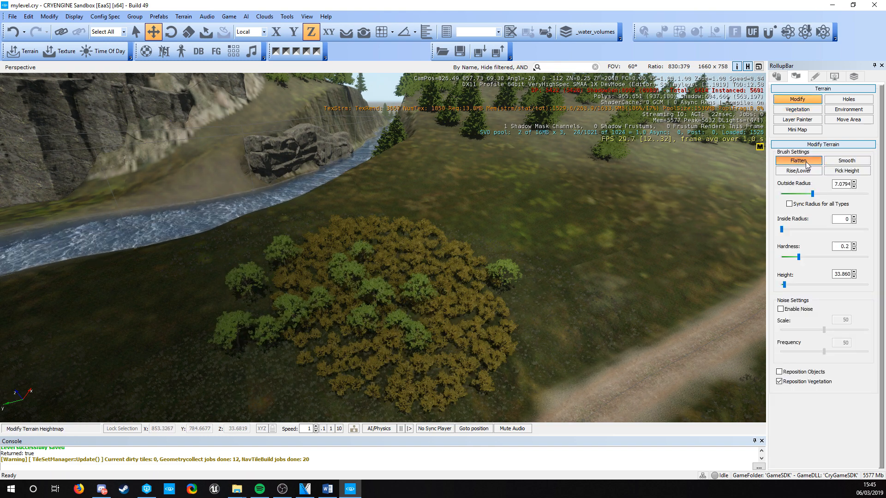
click(798, 170)
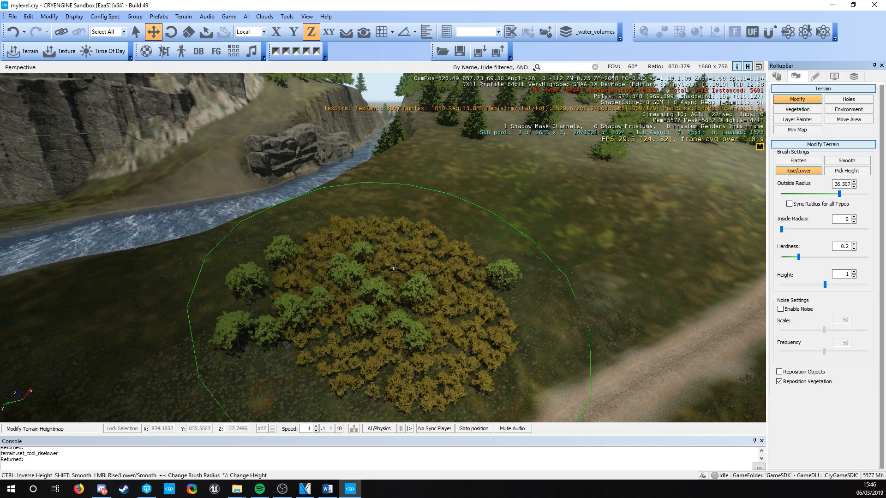
drag(432, 255, 432, 255)
key(w)
mouse_move(432, 255)
right_down()
mouse_move(373, 257)
mouse_move(384, 251)
right_up()
key(a)
drag(384, 252, 384, 251)
key(d)
mouse_move(384, 251)
right_down()
mouse_move(358, 251)
mouse_move(392, 260)
mouse_move(446, 249)
mouse_move(425, 254)
right_up()
key(s)
key(Escape)
- Paint the smalleaves ground texture beneath the bush patch using the Layer Painter with a radius of about 3.8
key(s)
key(a)
key(w)
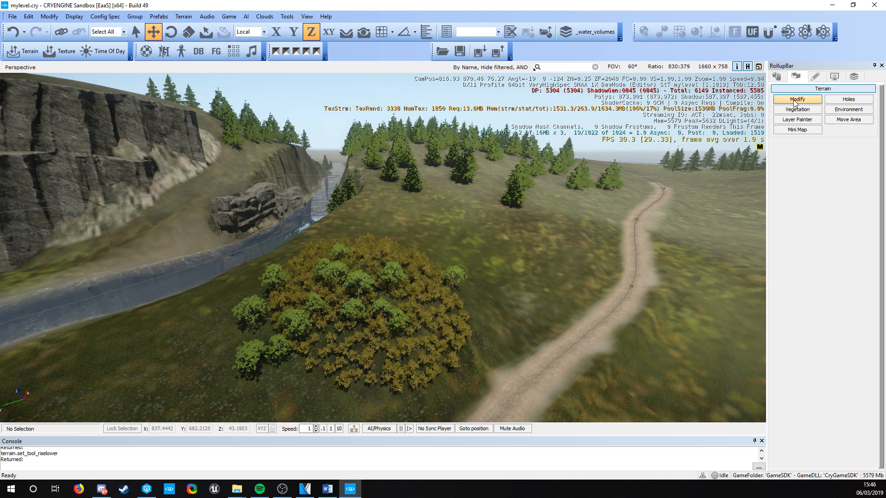
click(797, 120)
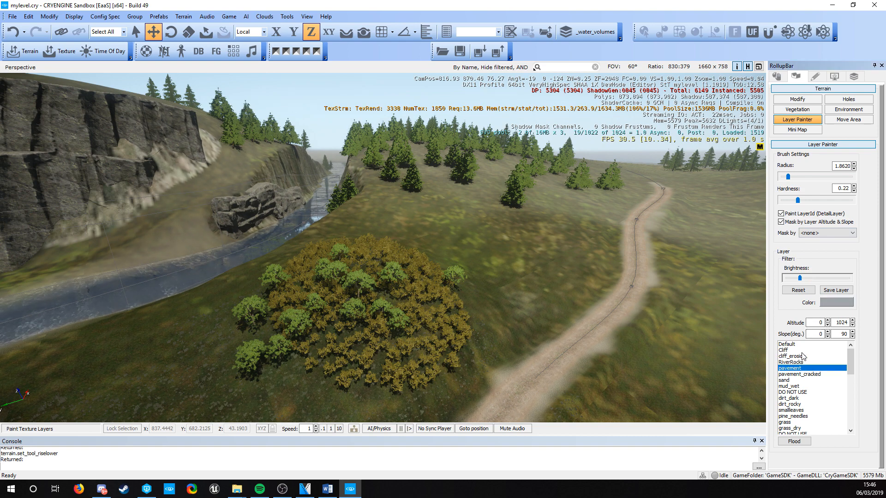
click(812, 381)
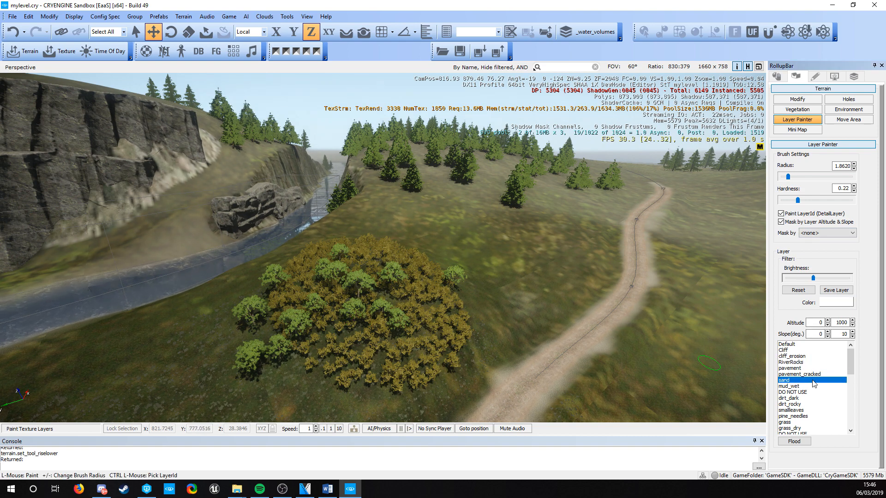
key(s)
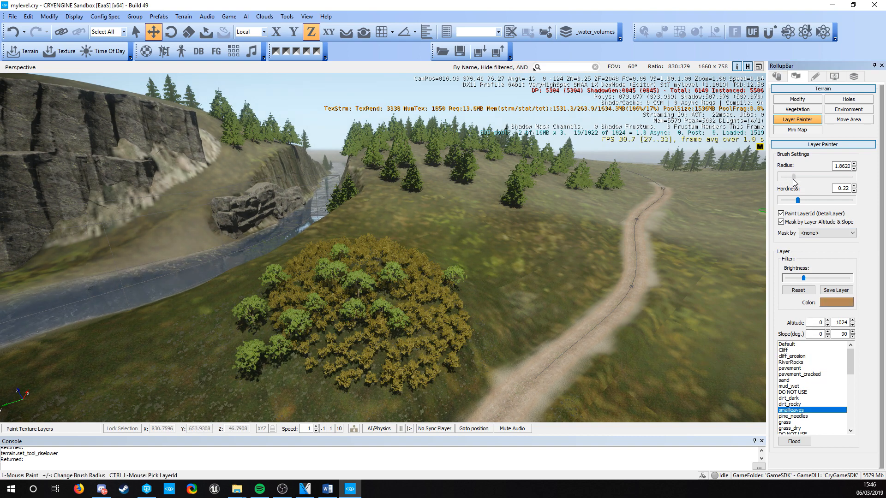
mouse_move(369, 330)
mouse_down()
mouse_move(333, 367)
mouse_move(421, 349)
mouse_up()
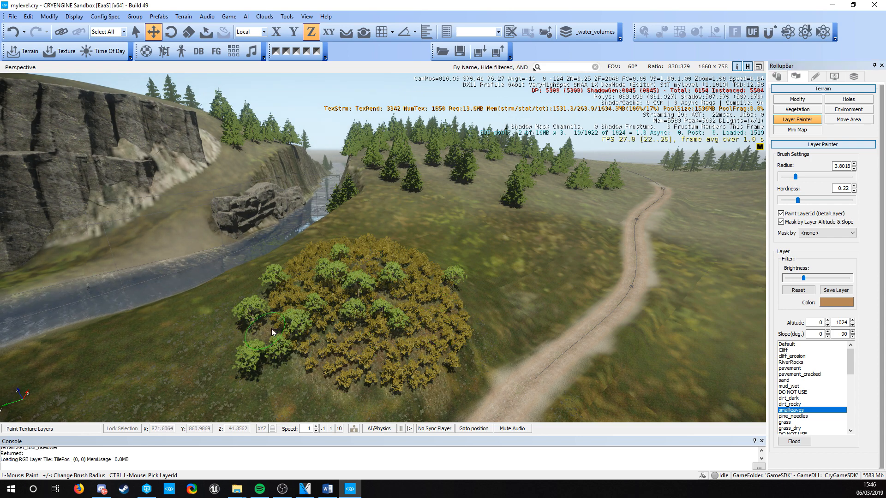
mouse_move(386, 271)
right_down()
mouse_move(332, 286)
mouse_move(387, 271)
mouse_move(267, 251)
right_up()
key(Escape)
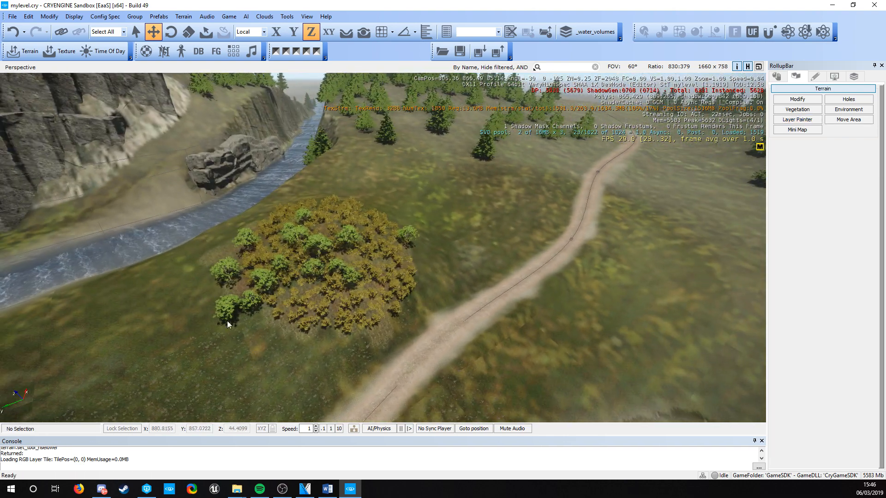
middle_drag(269, 275, 352, 280)
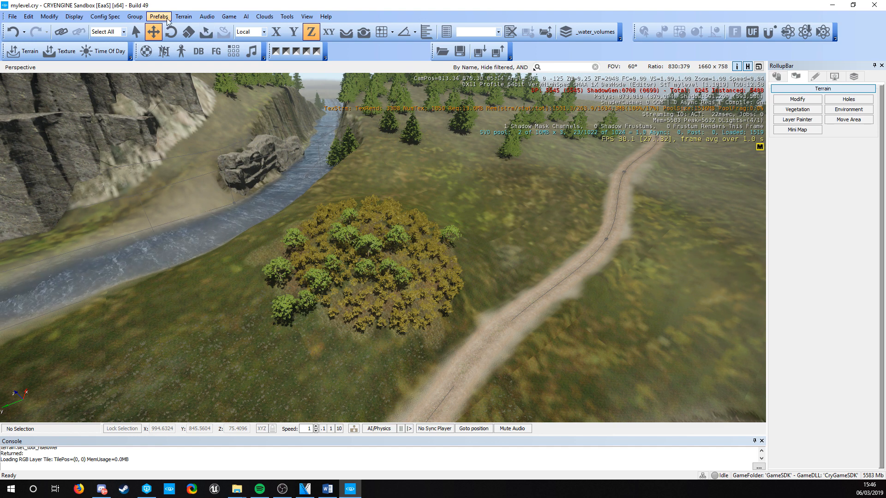
- Select the rectangular terrain area around the painted bush and tree patch, between the river and the dirt road
click(181, 50)
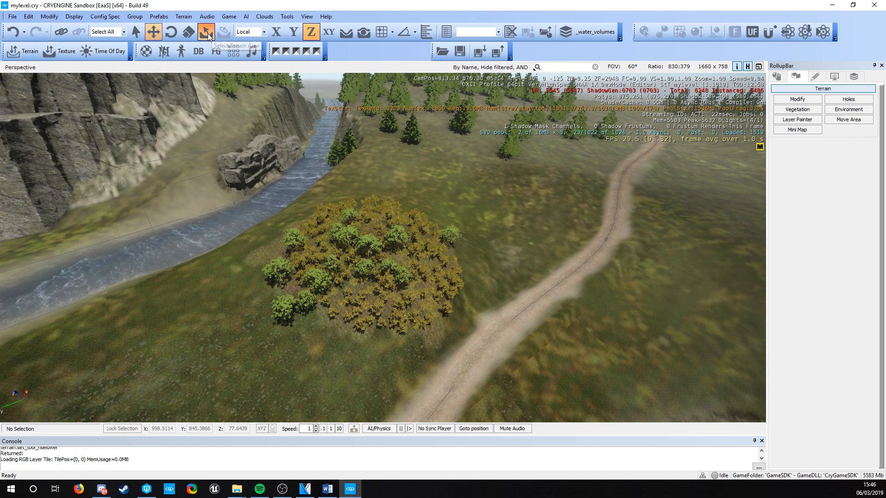
click(208, 33)
key(w)
right_drag(291, 215, 334, 229)
key(s)
drag(253, 213, 515, 429)
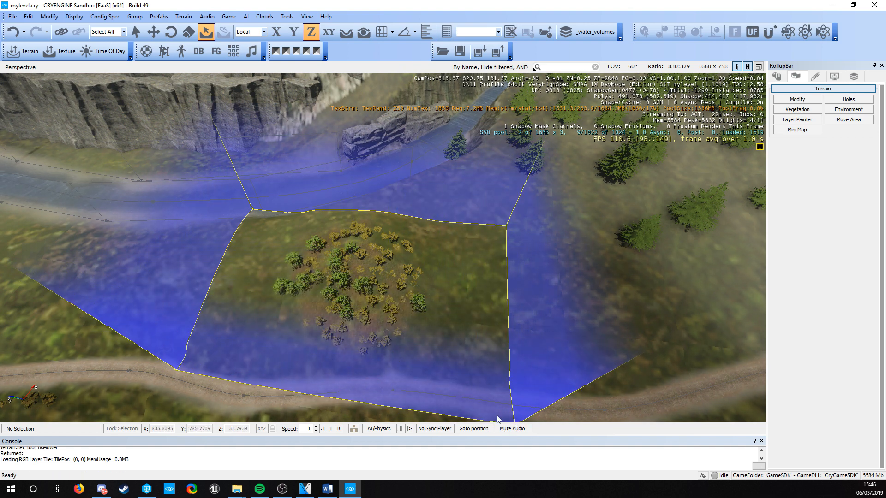
drag(248, 155, 416, 262)
drag(220, 201, 557, 428)
right_drag(378, 229, 372, 229)
key(w)
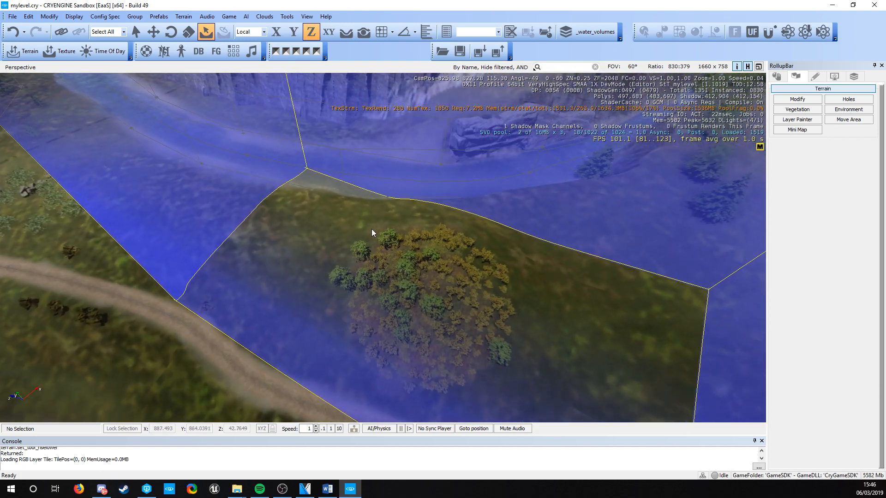
right_drag(455, 272, 576, 240)
key(s)
key(a)
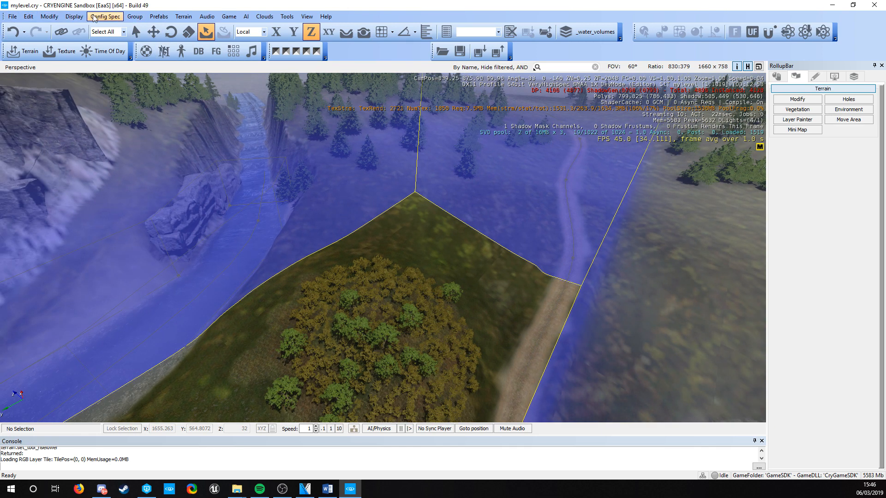
- Export the selected terrain block as marco_terrain_block.trb in the GameSDK\Levels folder
click(12, 16)
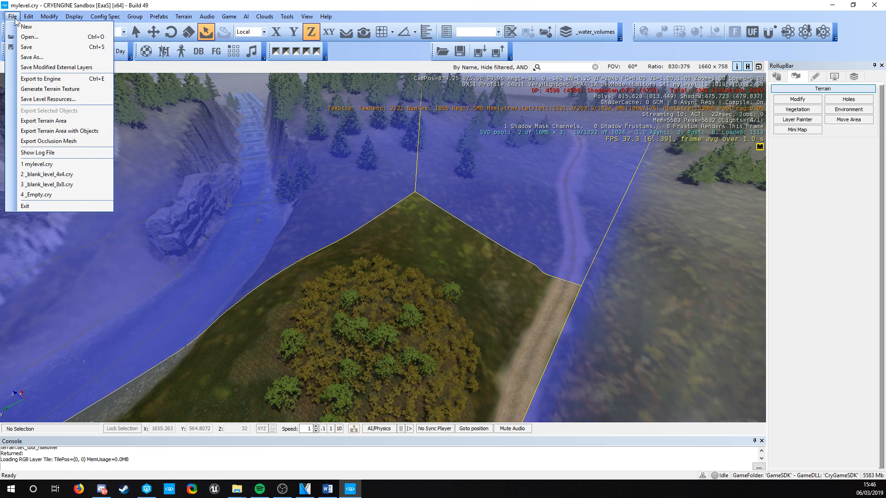
click(12, 16)
click(49, 16)
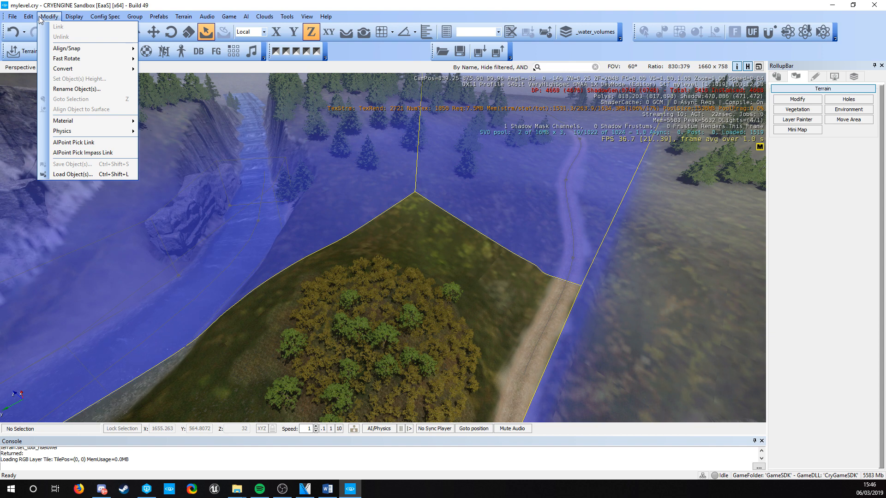
mouse_move(186, 14)
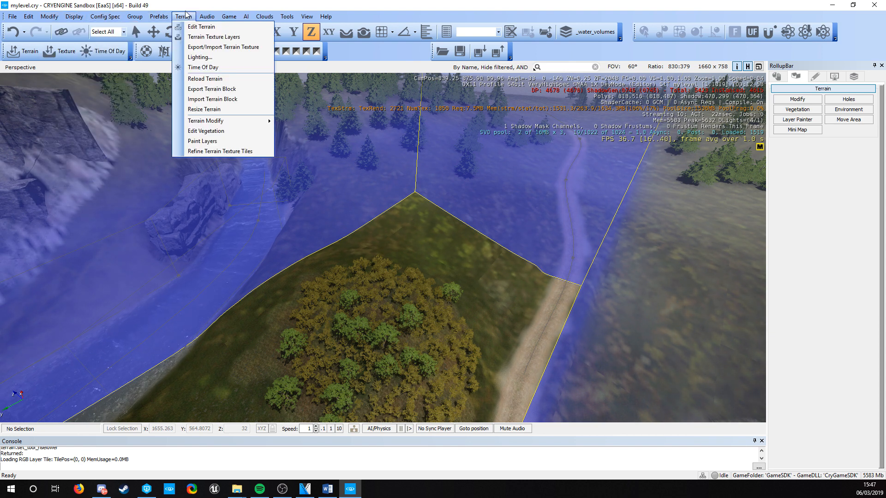
click(175, 17)
click(176, 17)
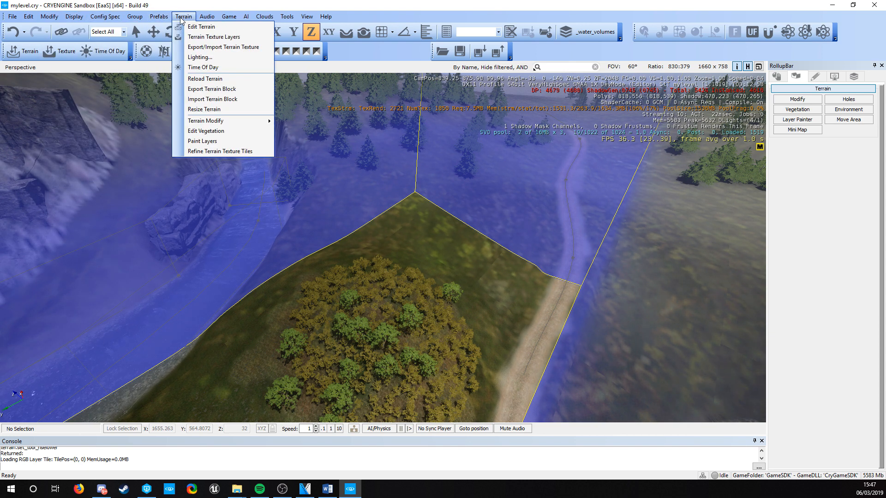
click(206, 90)
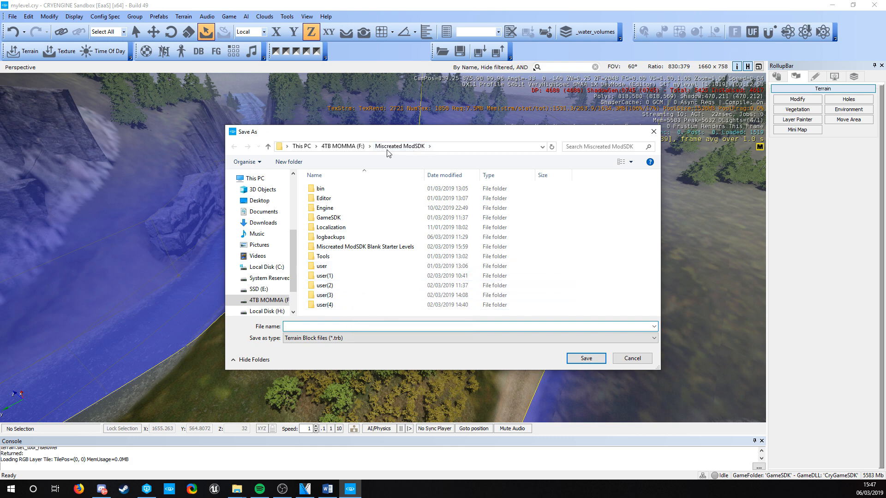
double_click(329, 217)
double_click(328, 189)
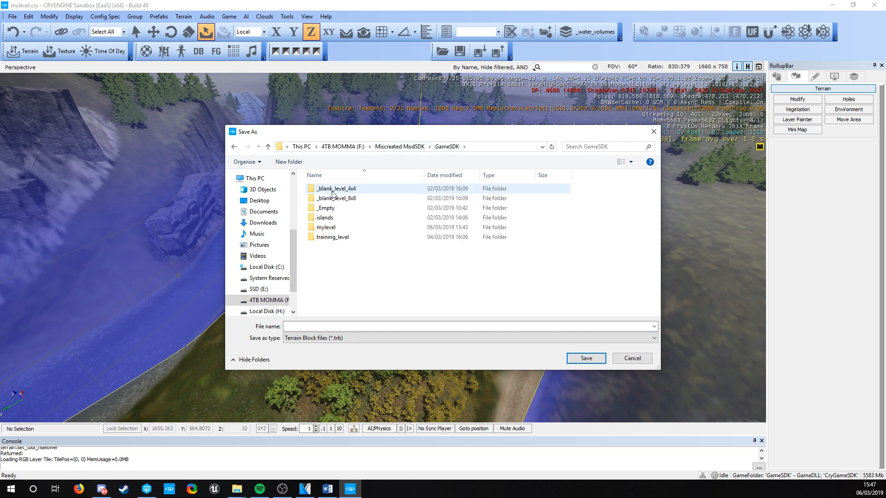
click(317, 327)
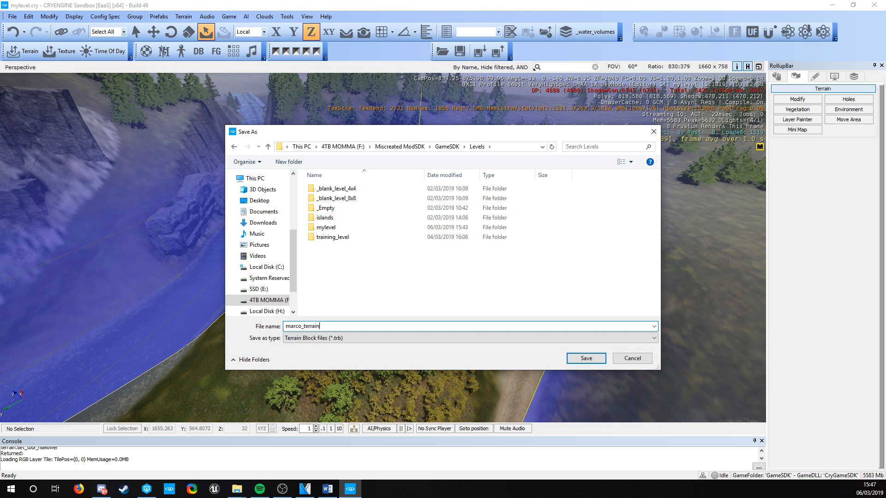
text(marco_terrain_)
key(Return)
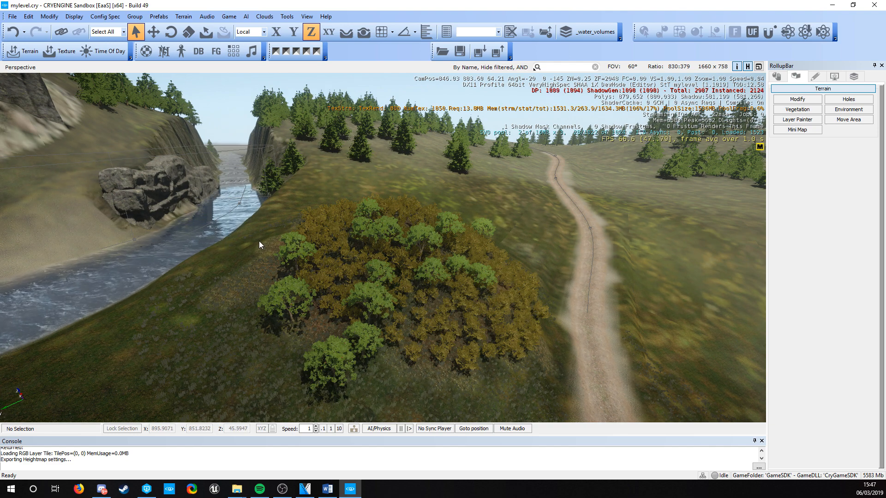
- Close the level editor without saving the changes to mylevel.cry
click(875, 9)
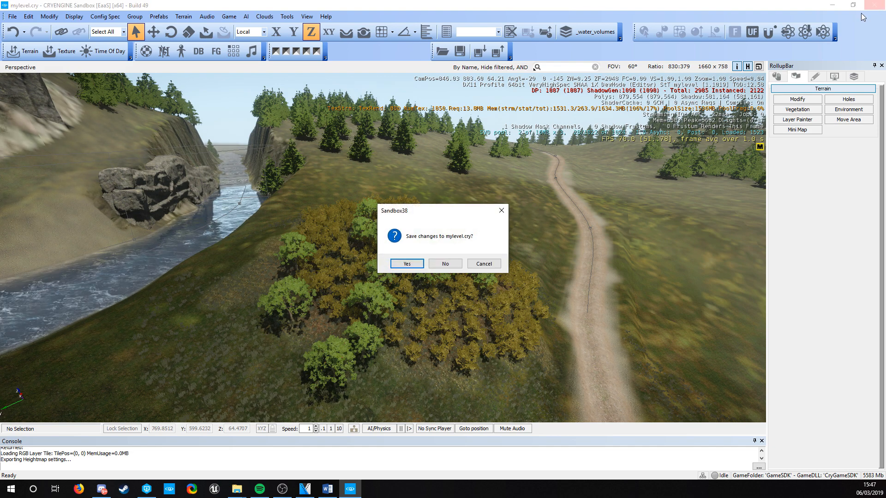
click(445, 264)
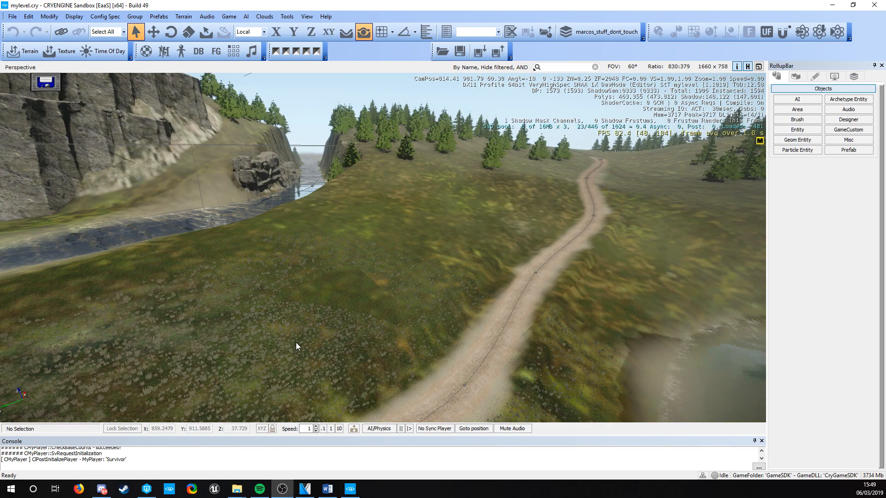
- Import the terrain block marco_terrain_block.trb from the GameSDK\Levels folder into the reopened level
right_drag(333, 243, 351, 248)
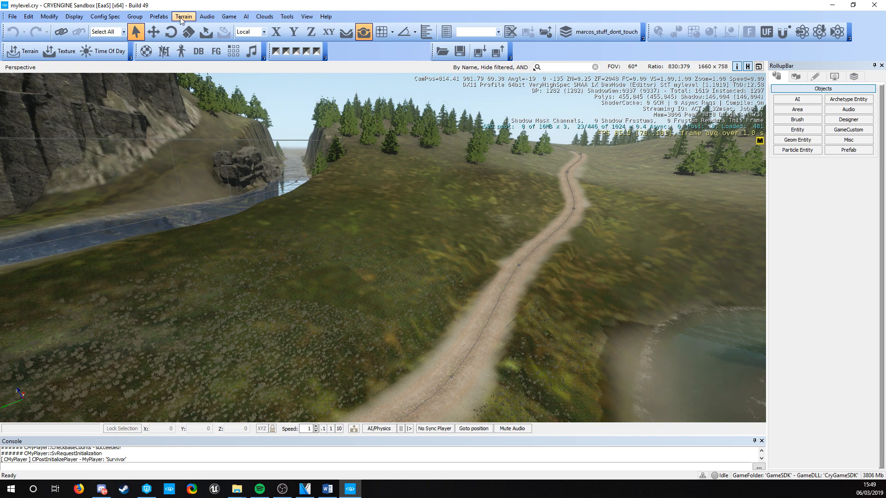
click(181, 17)
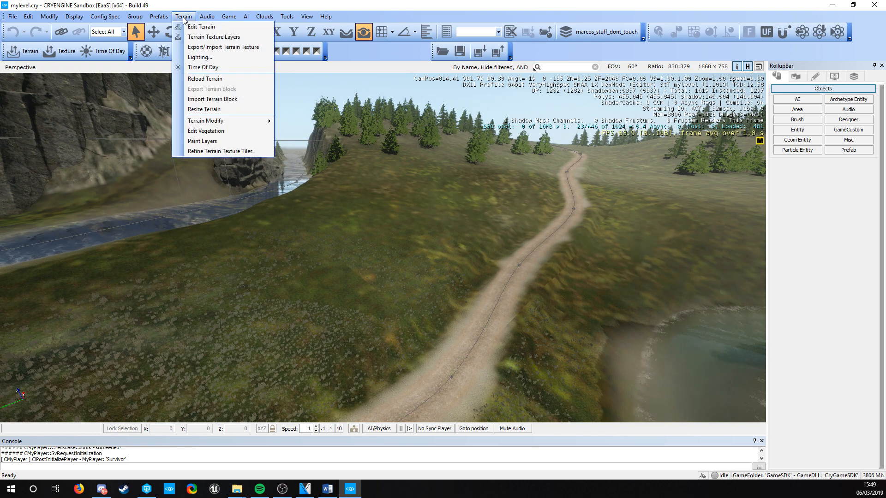
click(210, 102)
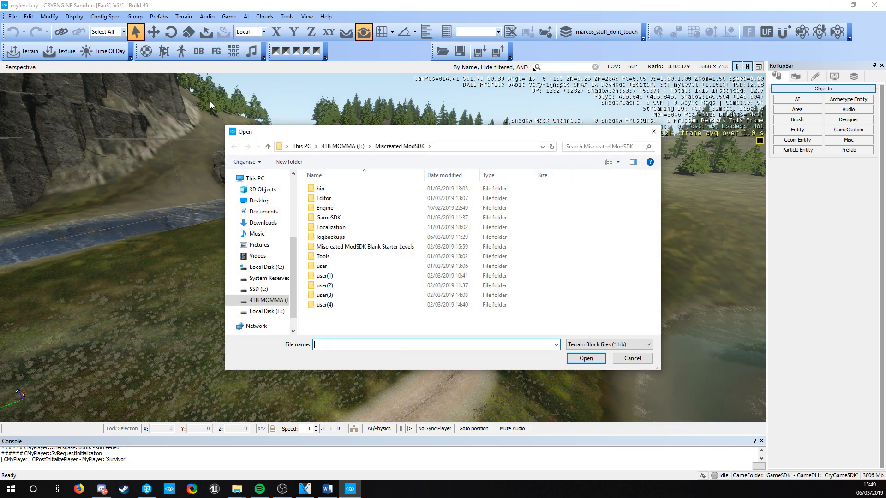
double_click(328, 217)
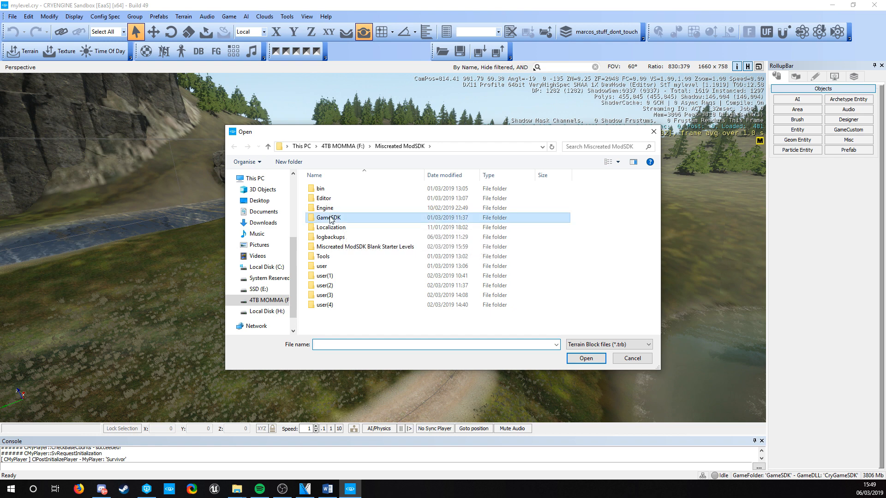
double_click(328, 189)
click(324, 248)
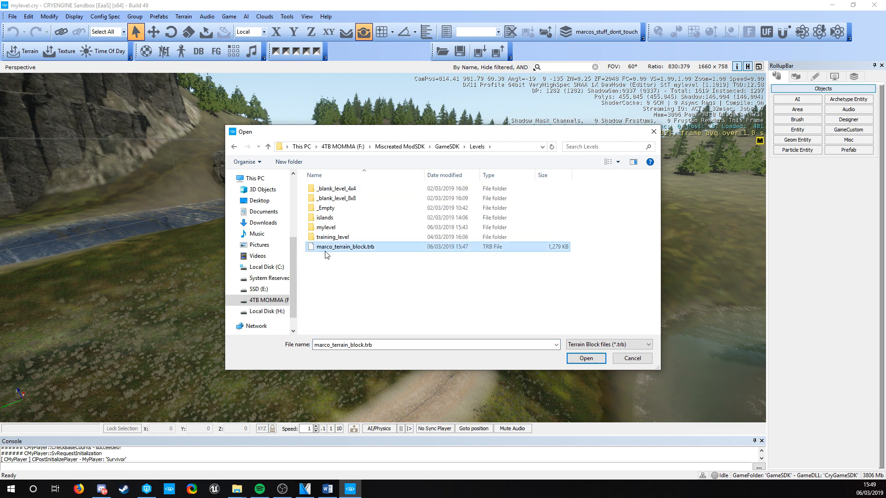
click(586, 359)
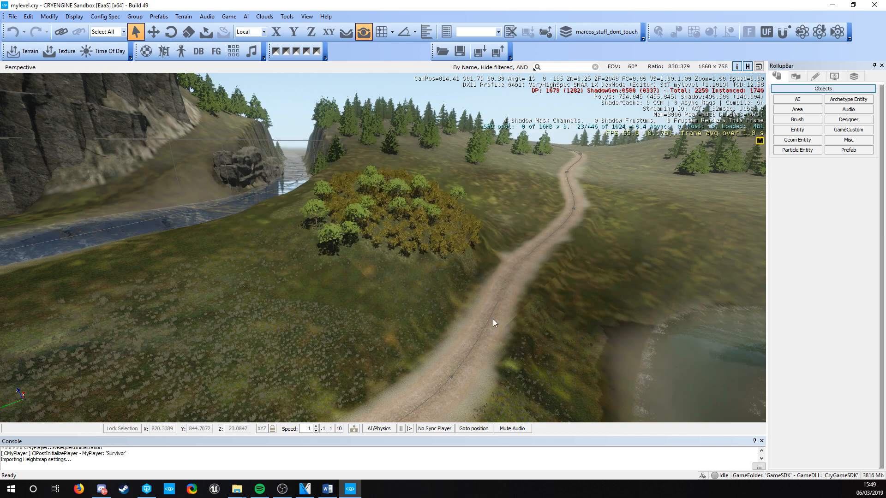
- Inspect the imported bushes, trees and ground beneath them up close and from above
key(w)
right_drag(366, 244, 645, 244)
right_drag(258, 240, 228, 241)
key(s)
key(d)
right_drag(316, 242, 208, 233)
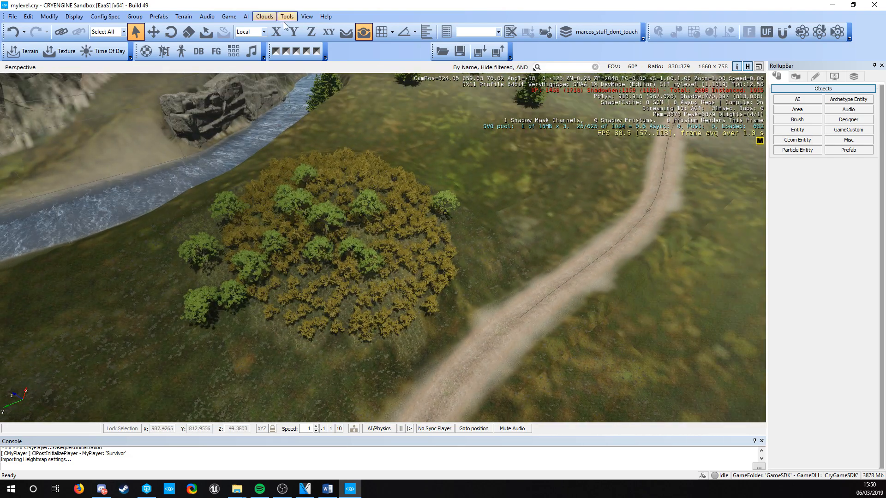
- Examine the terrain texture tile selection and its bitmap export options, and leave without exporting
click(183, 16)
click(200, 50)
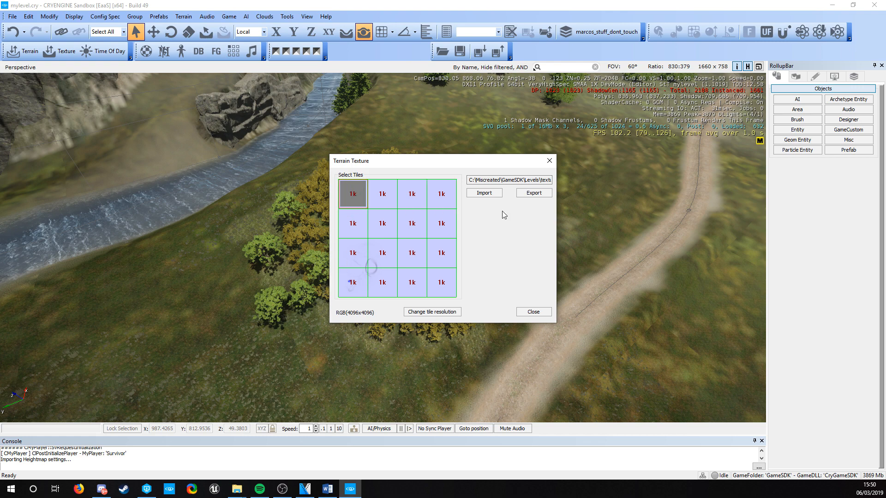
click(533, 193)
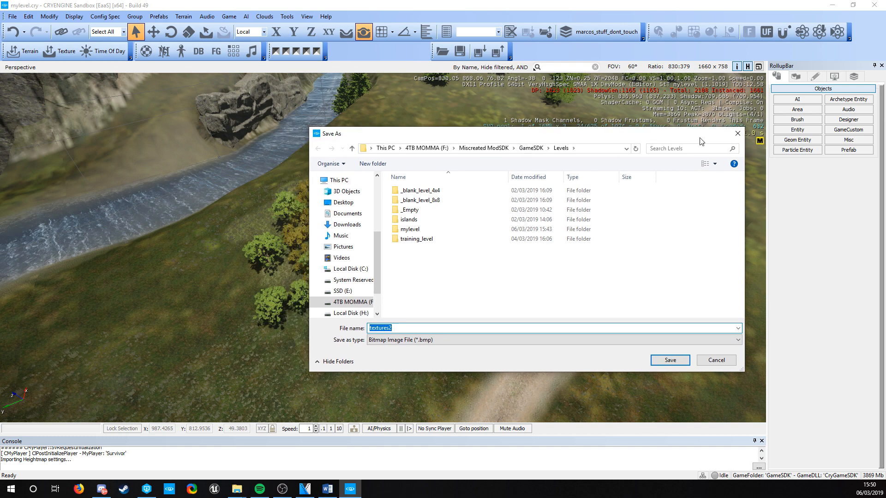
click(737, 134)
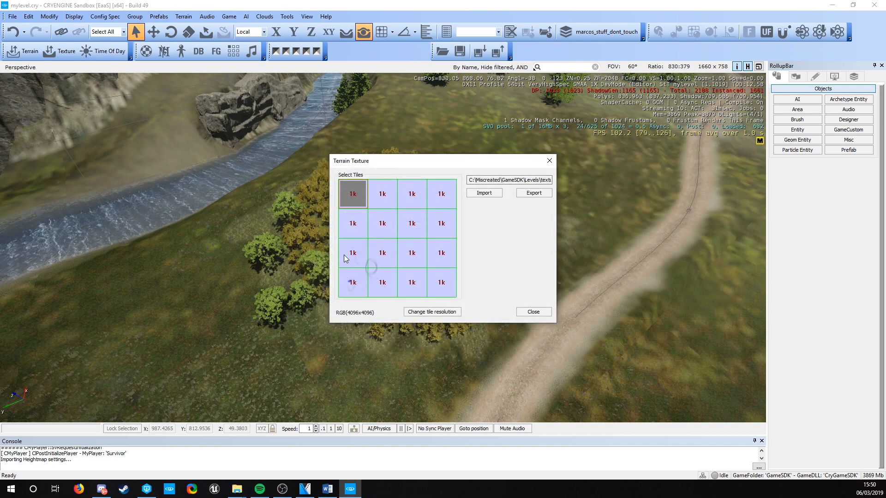
click(545, 310)
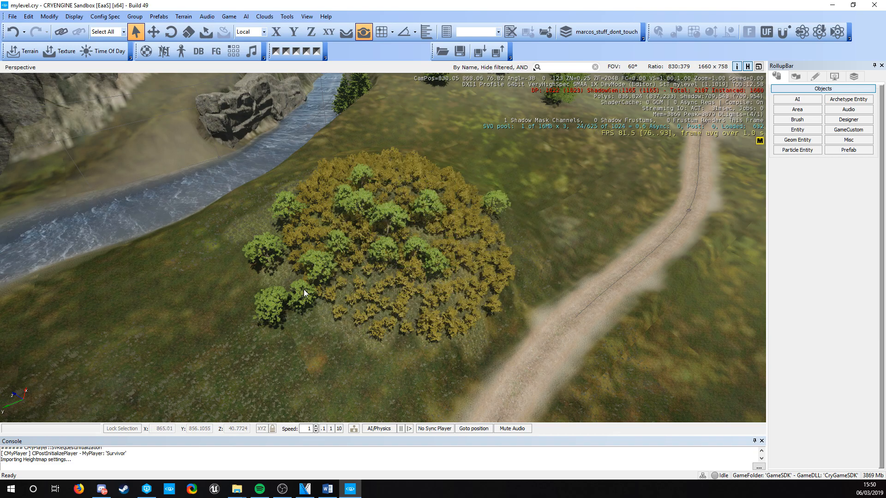
- Paint the smalleaves ground texture beneath the imported bushes and trees using the Layer Painter with a radius of 4
right_drag(315, 272, 343, 288)
right_drag(412, 267, 394, 266)
key(w)
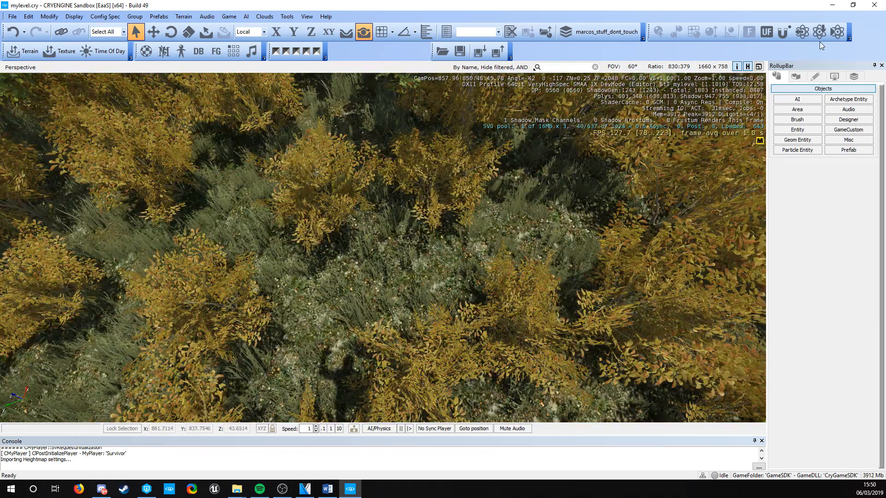
click(796, 76)
click(805, 119)
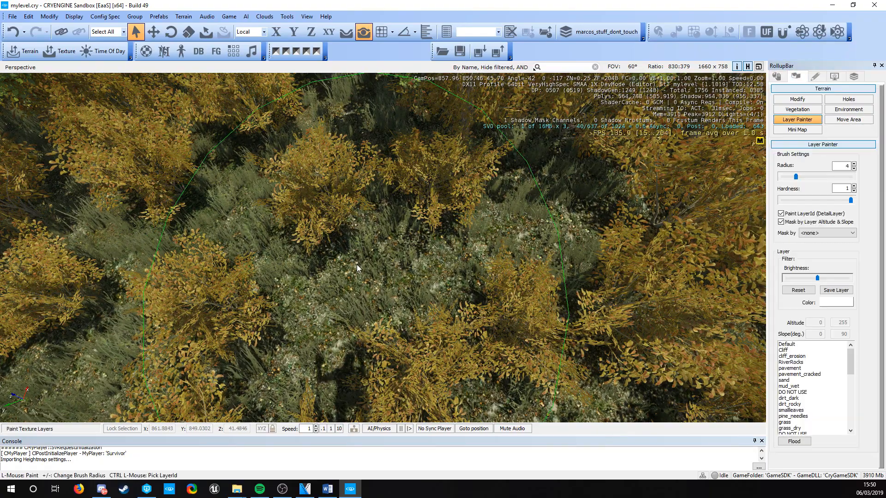
ctrl+click(381, 248)
click(382, 248)
scroll(382, 250, down, 5)
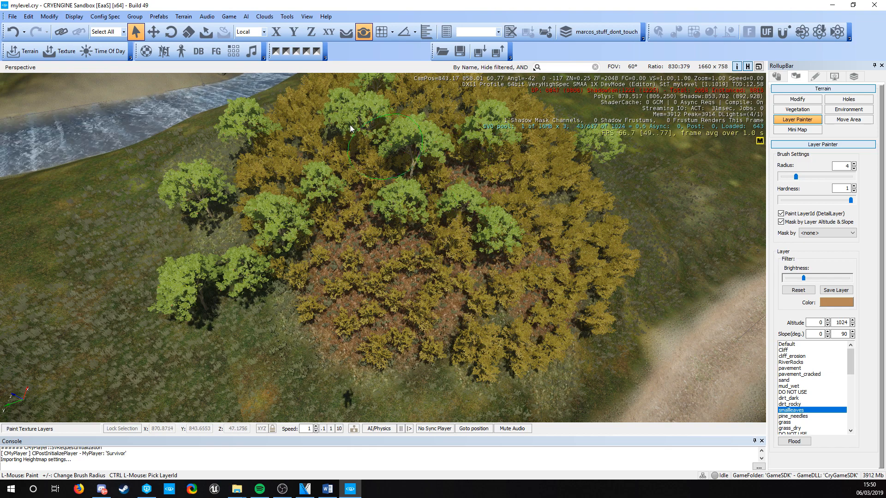
scroll(287, 19, down, 3)
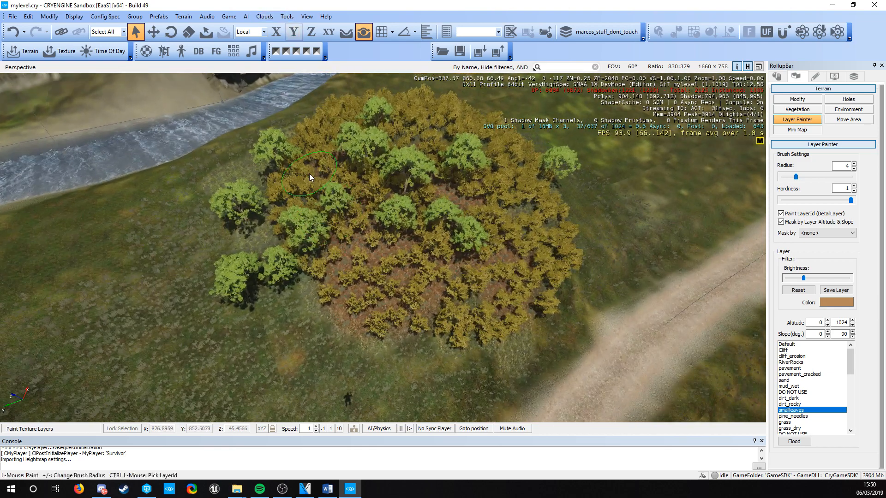
mouse_move(308, 174)
mouse_down()
mouse_move(261, 171)
mouse_move(282, 250)
mouse_up()
- Paint a smiley face with two eyes and a curved mouth in smalleaves texture near the terrain's edge, using a brush radius of 12.589
right_drag(323, 297, 318, 294)
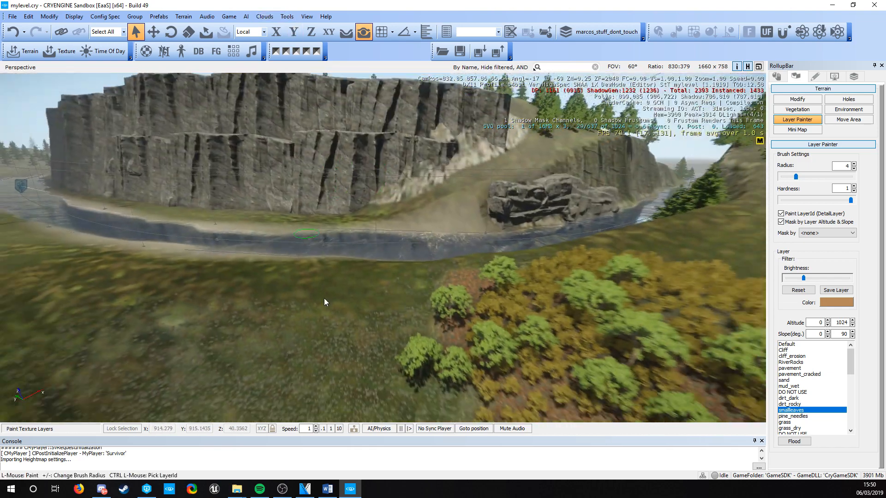
scroll(324, 297, down, 5)
click(340, 429)
right_drag(314, 352, 304, 350)
key(w)
key(w)
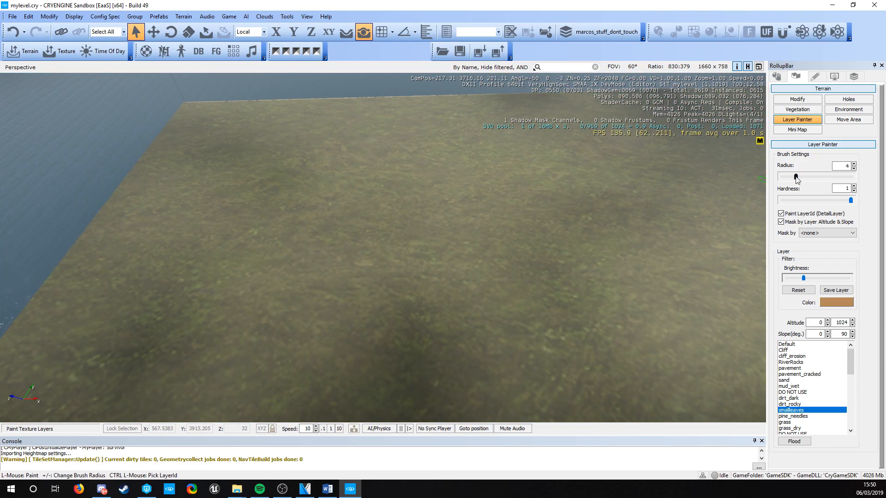
drag(795, 176, 806, 178)
drag(306, 197, 291, 202)
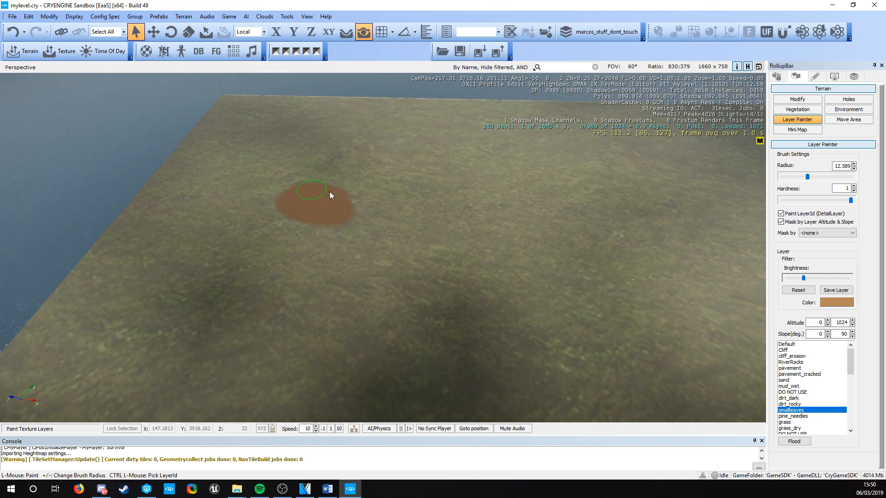
drag(452, 215, 434, 213)
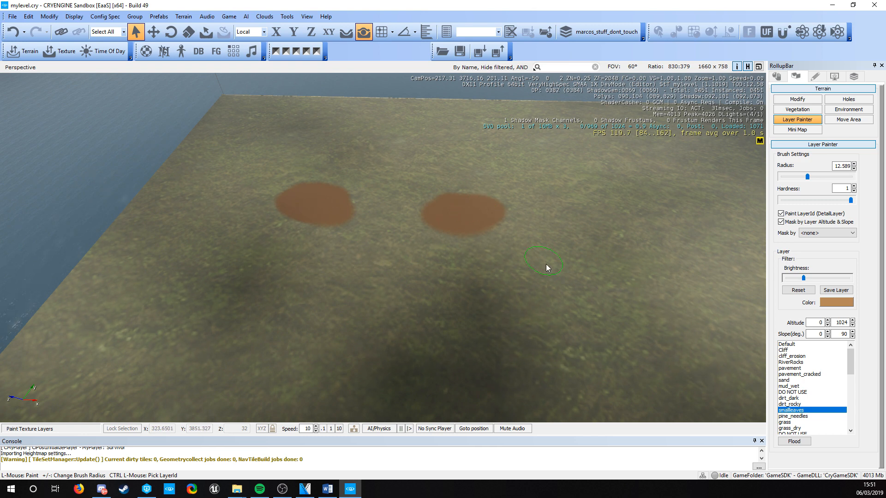
mouse_move(546, 264)
mouse_down()
mouse_move(327, 323)
mouse_move(242, 253)
mouse_move(527, 302)
mouse_up()
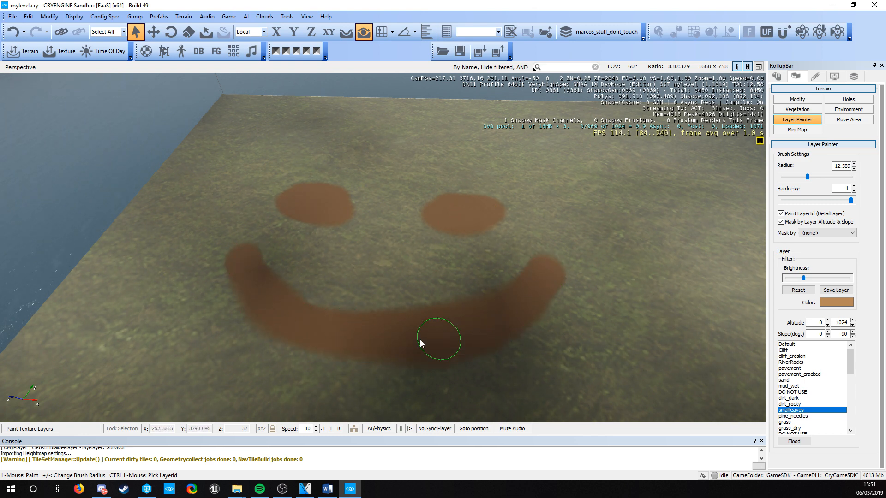
drag(420, 340, 242, 270)
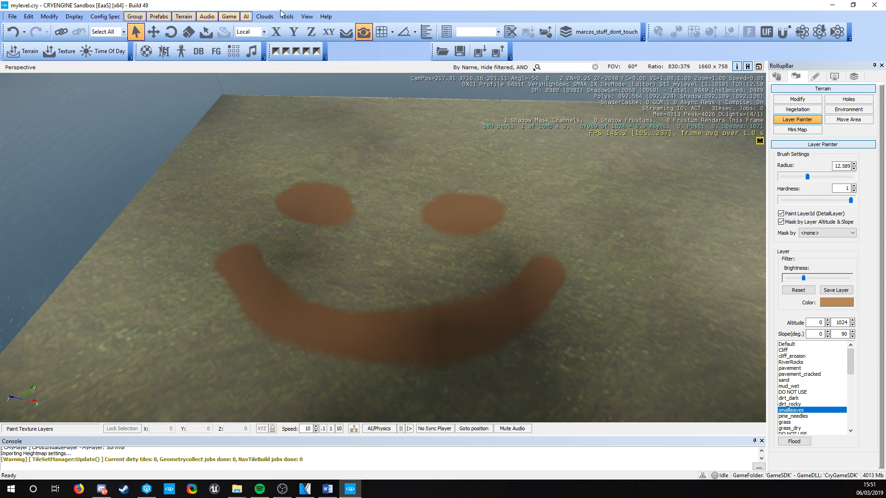
- Export the first terrain texture tile of the top row as a bitmap named marco_texture_terrain in the Levels folder
click(189, 17)
mouse_move(74, 16)
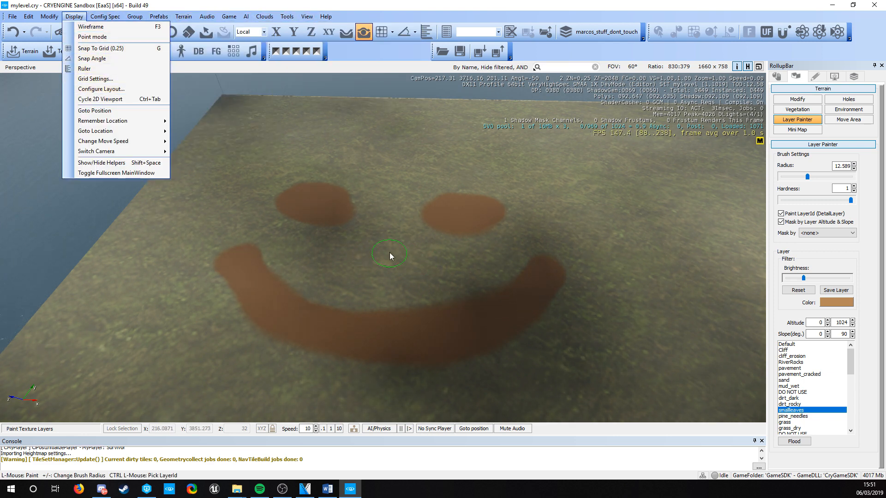
key(Escape)
key(Escape)
click(287, 17)
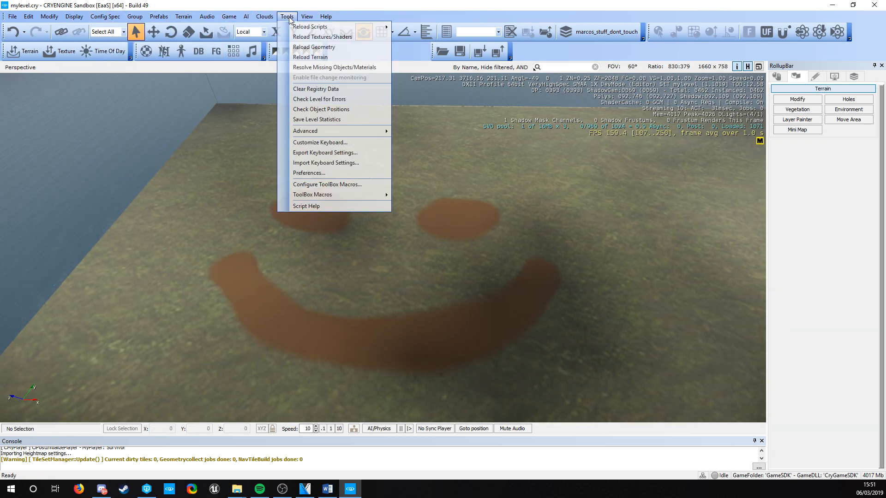
mouse_move(186, 18)
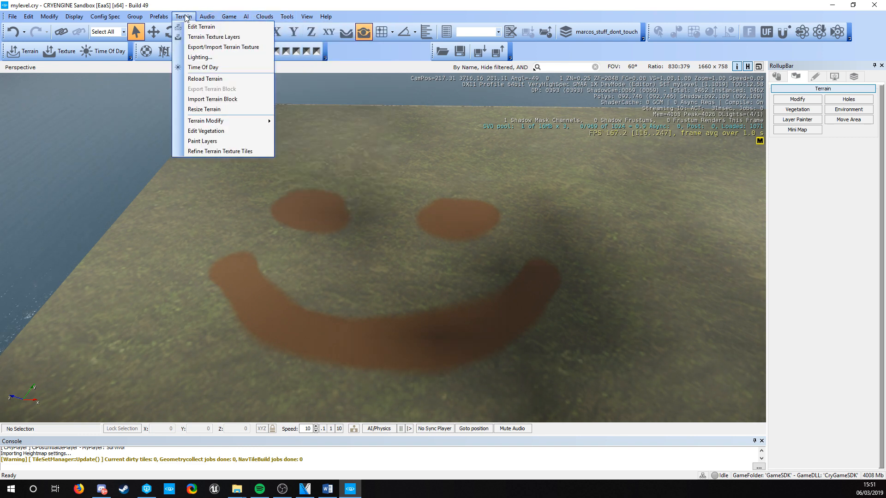
click(200, 48)
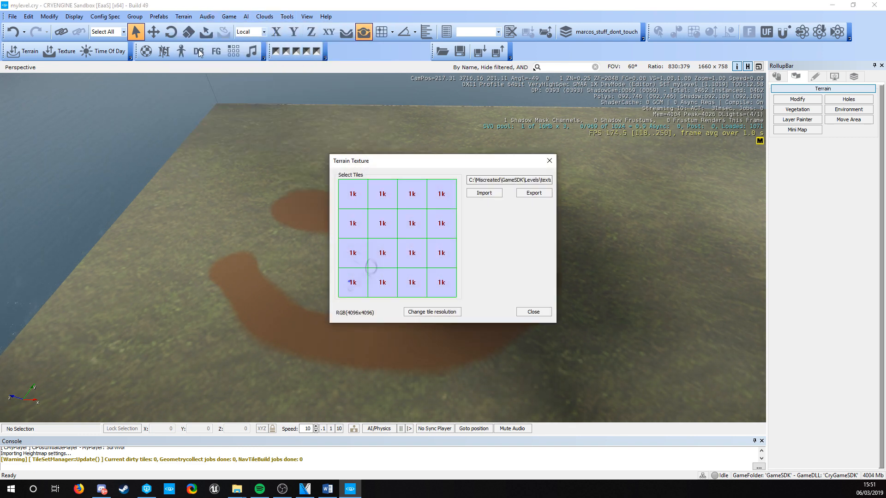
click(355, 196)
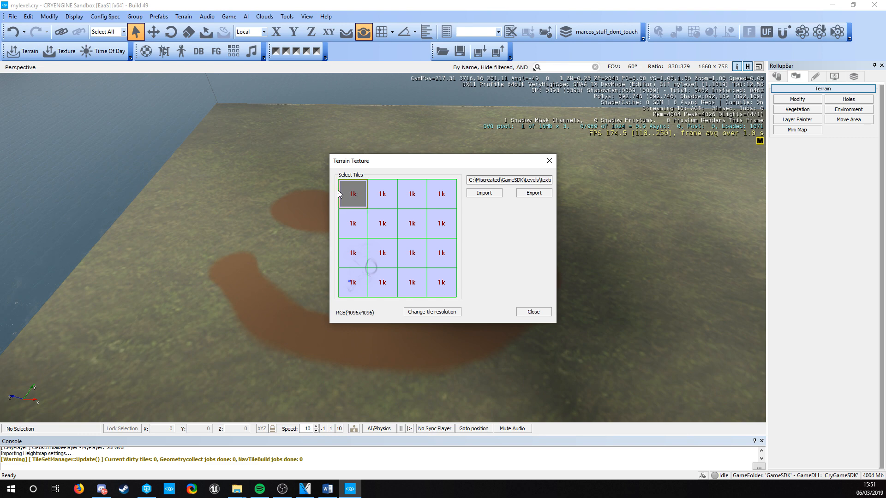
click(535, 195)
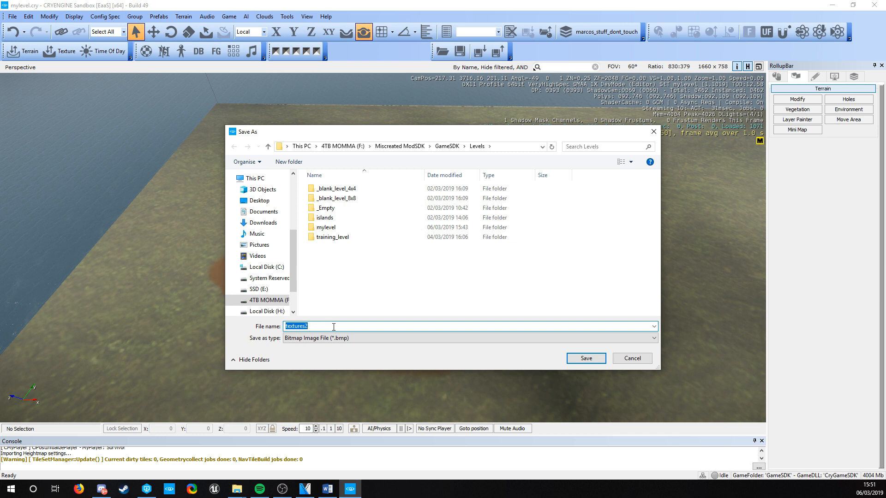
text(marco_textu)
key(Return)
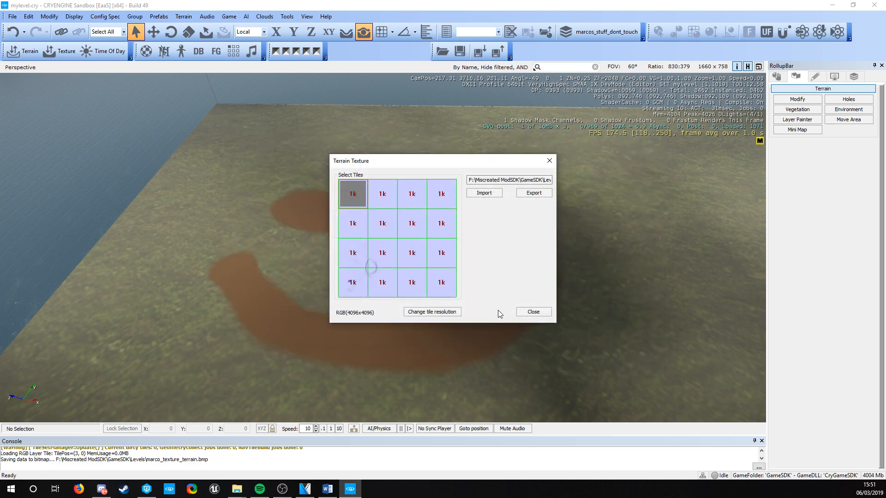
- Switch to File Explorer, view the exported marco_texture_terrain bitmap in the GameSDK Levels folder, and return to the editor
key(alt+Tab)
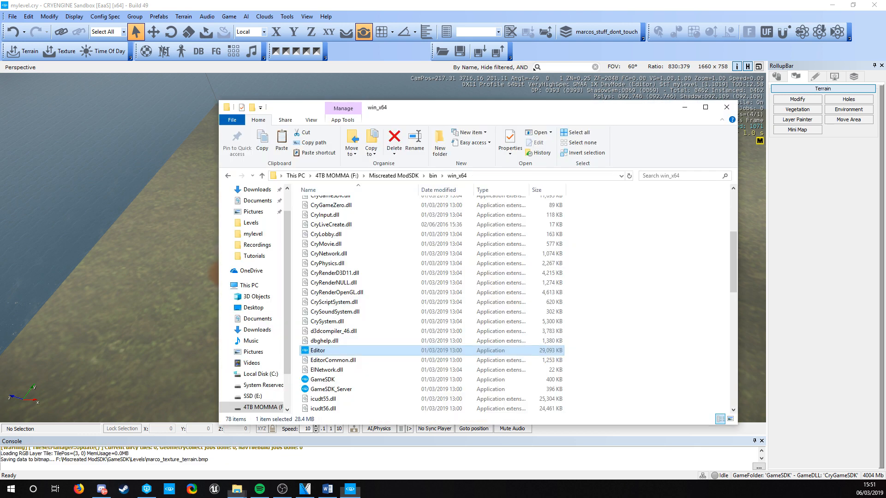
click(410, 176)
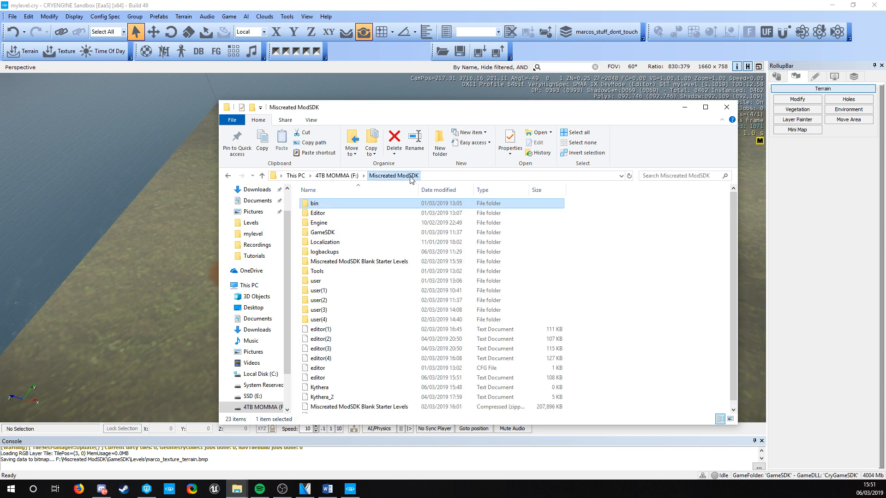
double_click(337, 234)
double_click(333, 204)
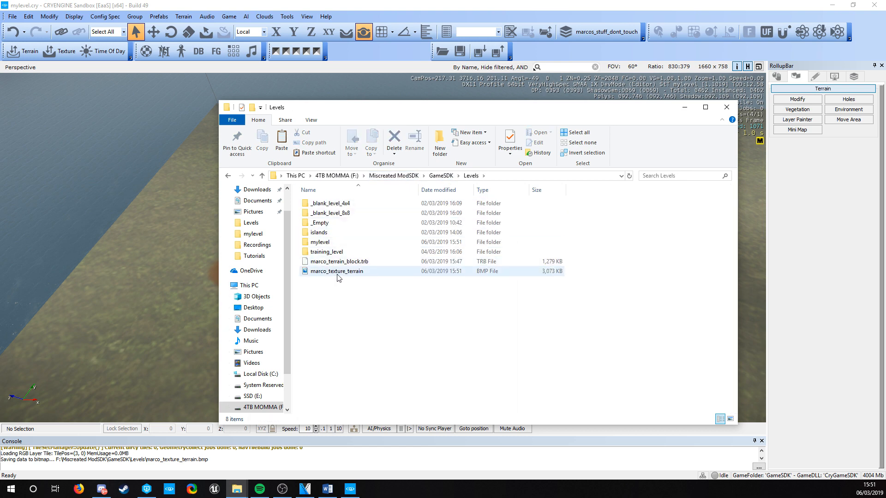
double_click(475, 274)
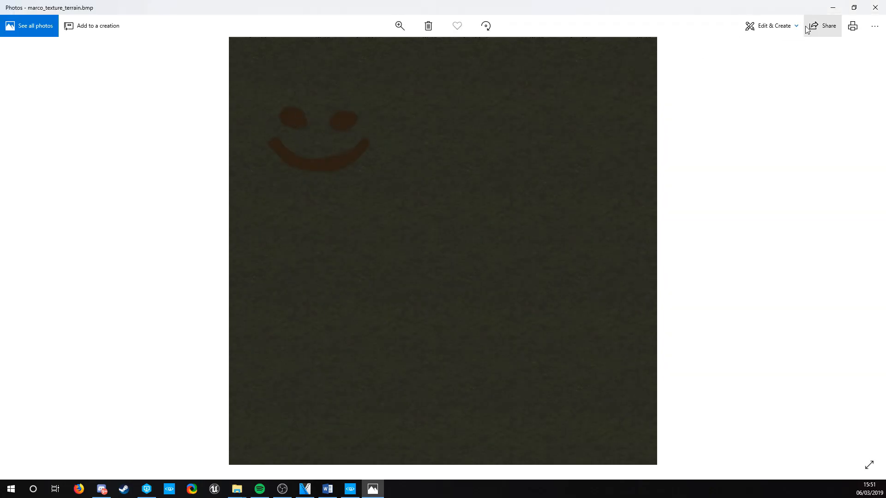
click(875, 8)
click(684, 103)
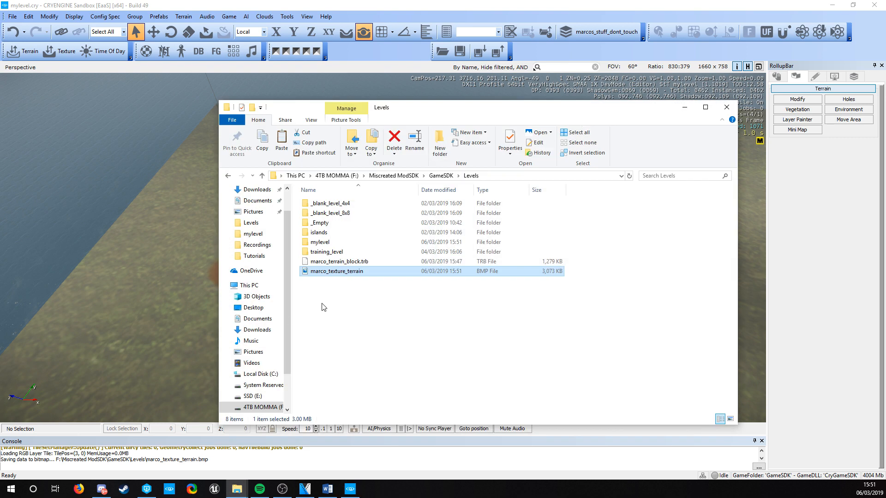
click(685, 107)
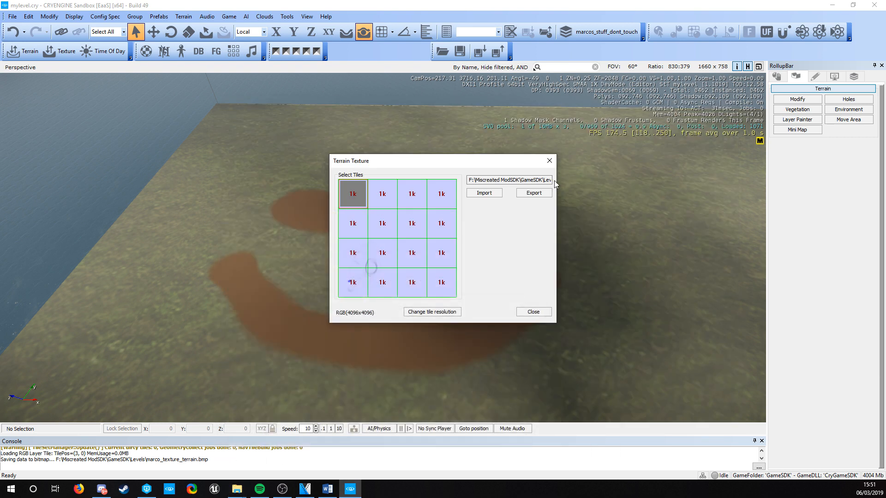
- Import the marco_texture_terrain bitmap from the GameSDK Levels folder into the selected terrain tile and leave the terrain texture settings
click(485, 193)
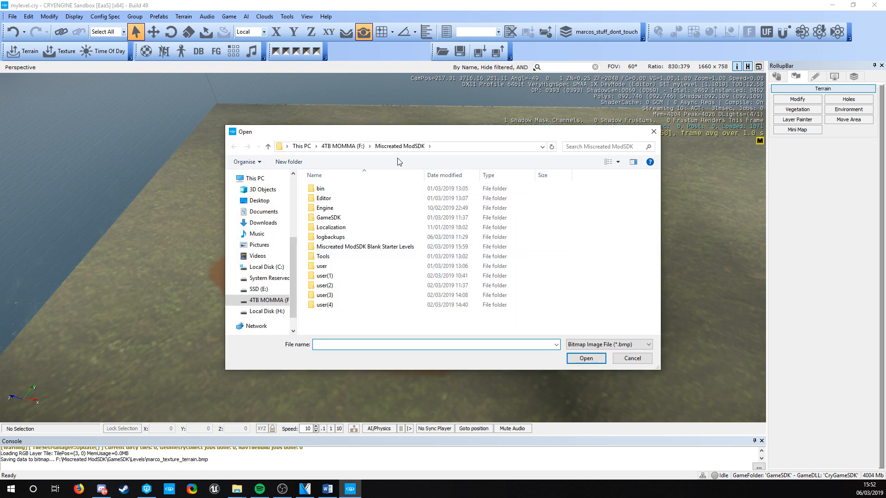
click(348, 147)
double_click(340, 286)
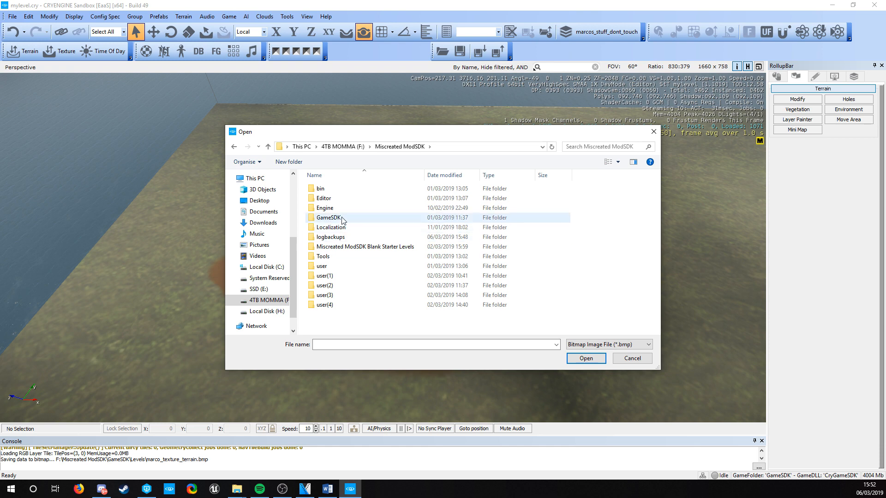
double_click(340, 218)
double_click(332, 192)
click(339, 248)
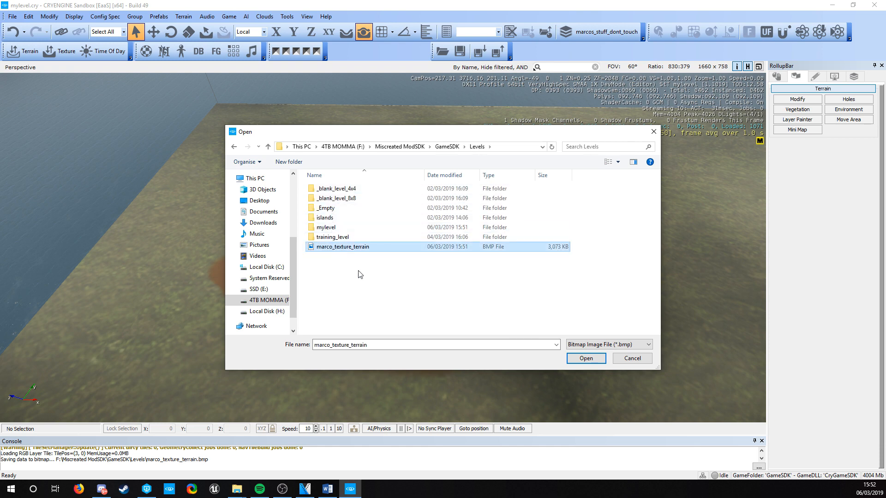
click(586, 359)
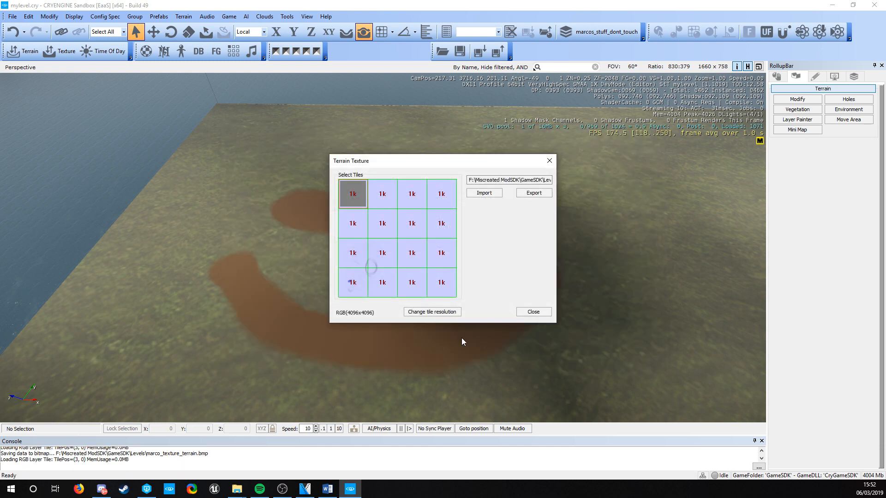
click(533, 312)
- Fly from the painted smiley to the imported bushes and trees and examine the patch up close at camera speed 0.1
key(s)
mouse_move(312, 324)
right_down()
mouse_move(378, 259)
mouse_move(434, 149)
right_up()
right_drag(380, 267, 392, 226)
key(w)
key(w)
key(w)
drag(392, 225, 364, 235)
right_drag(364, 234, 361, 235)
click(322, 431)
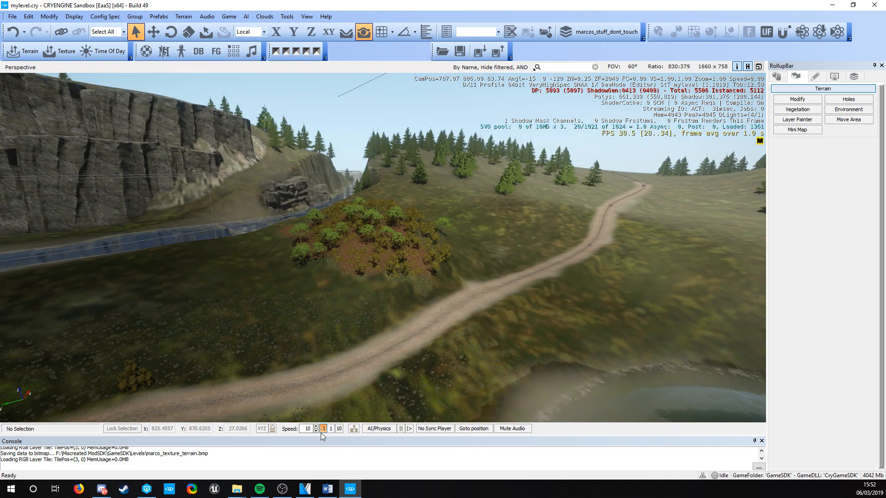
right_drag(344, 304, 376, 292)
key(w)
key(a)
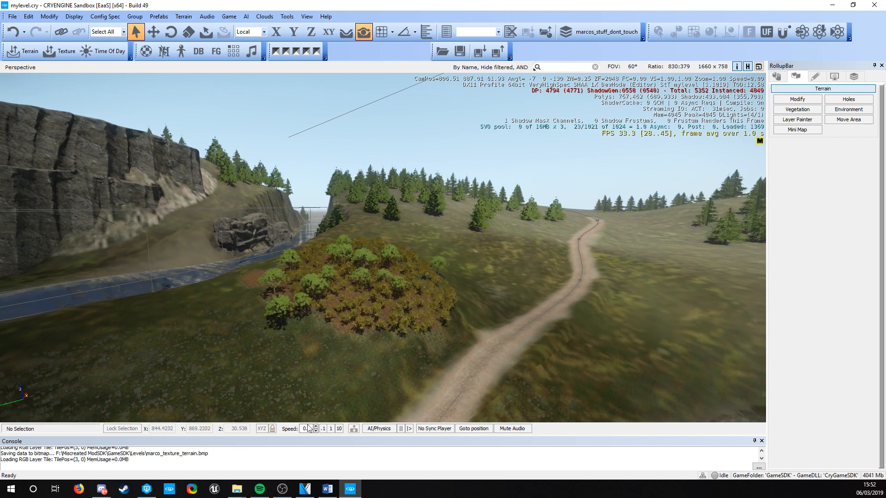
- Set the camera speed to 1 and survey the wooden cabin, dirt road and surrounding terrain from farther back
click(331, 429)
right_drag(341, 351, 335, 415)
key(s)
key(a)
key(w)
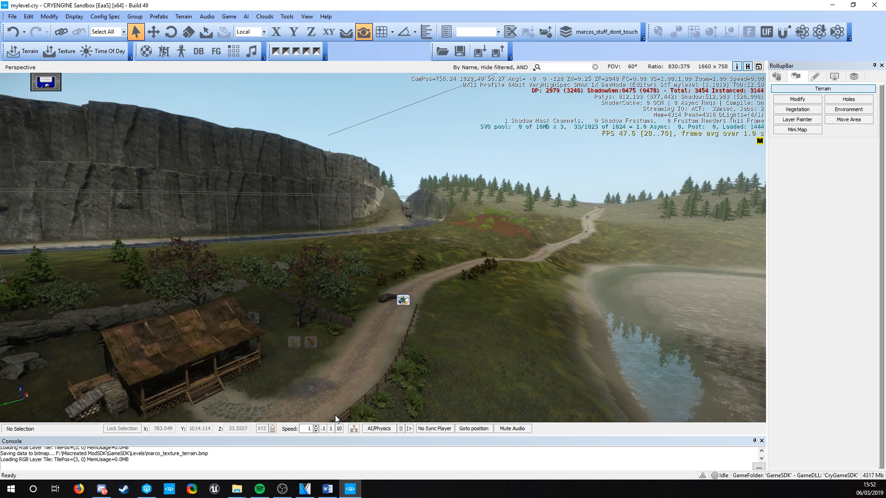